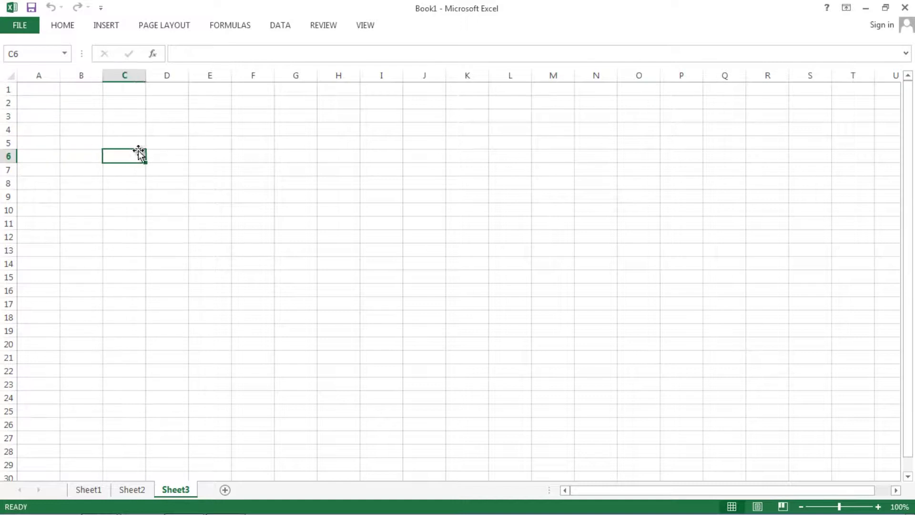
left_click(125, 145)
left_click(119, 129)
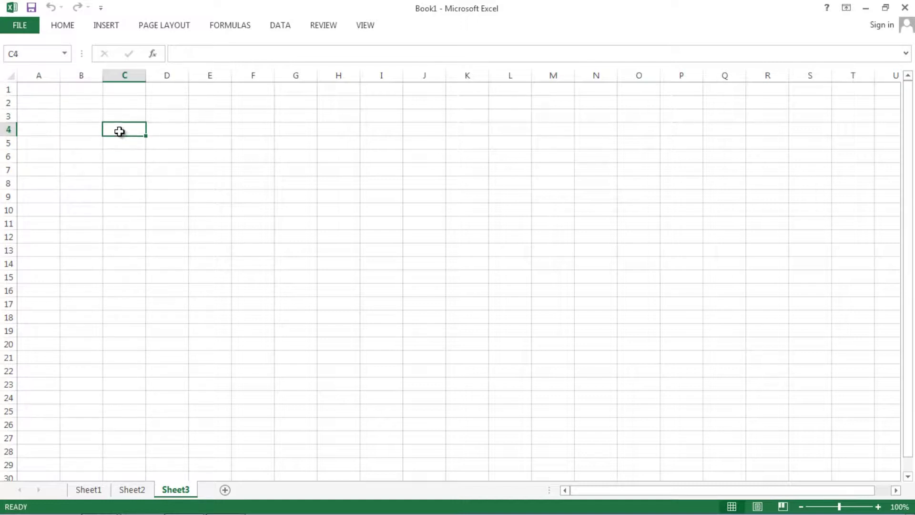
left_click(117, 118)
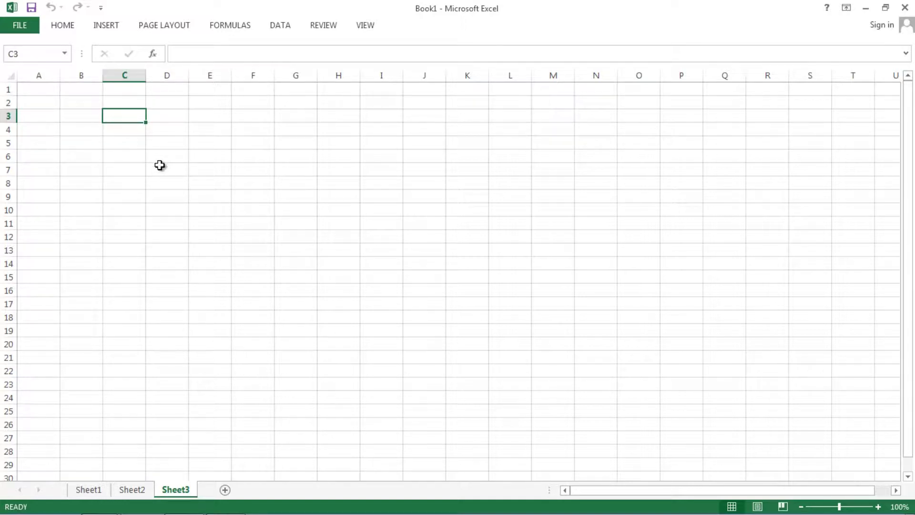
left_click(119, 144)
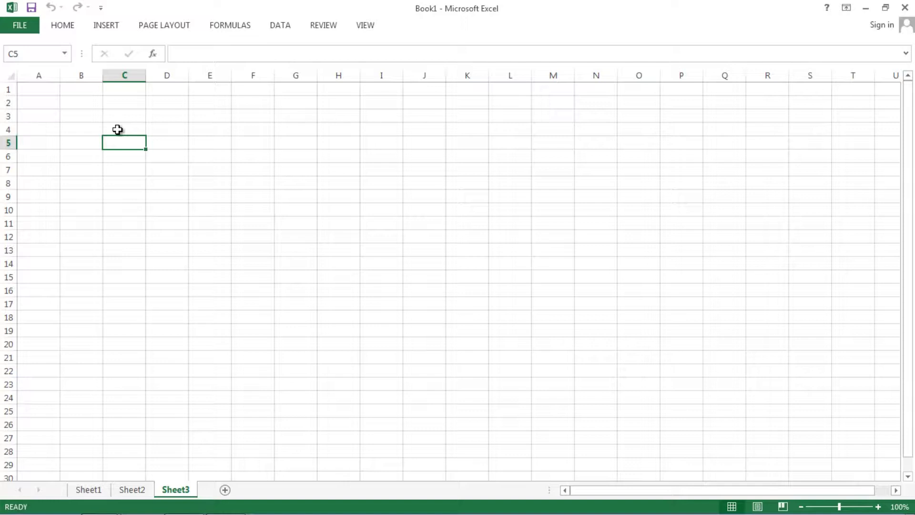
left_click(117, 129)
left_click(119, 119)
left_click(115, 104)
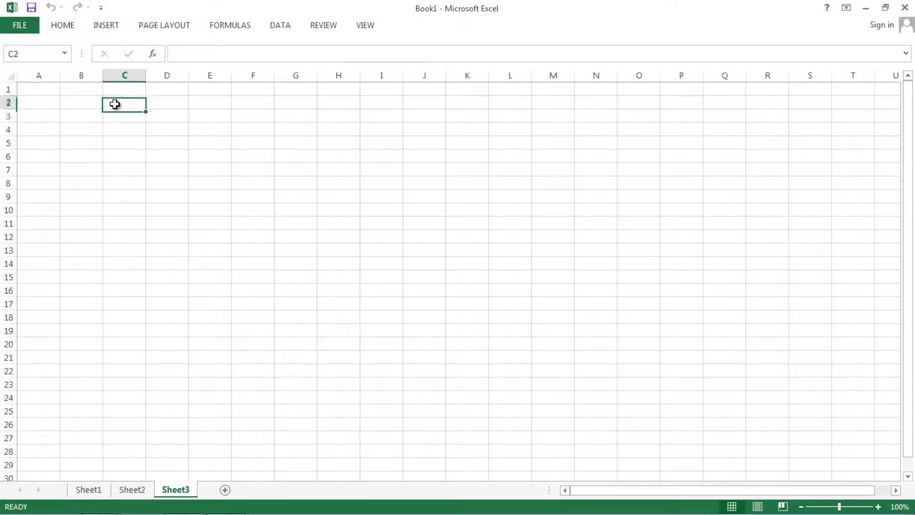
left_click(62, 103)
left_click(45, 91)
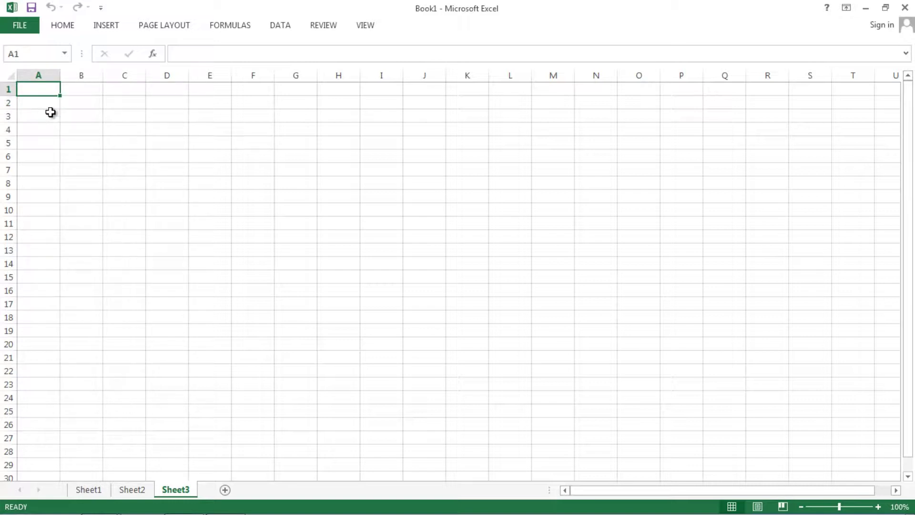
left_click(50, 112)
left_click(85, 120)
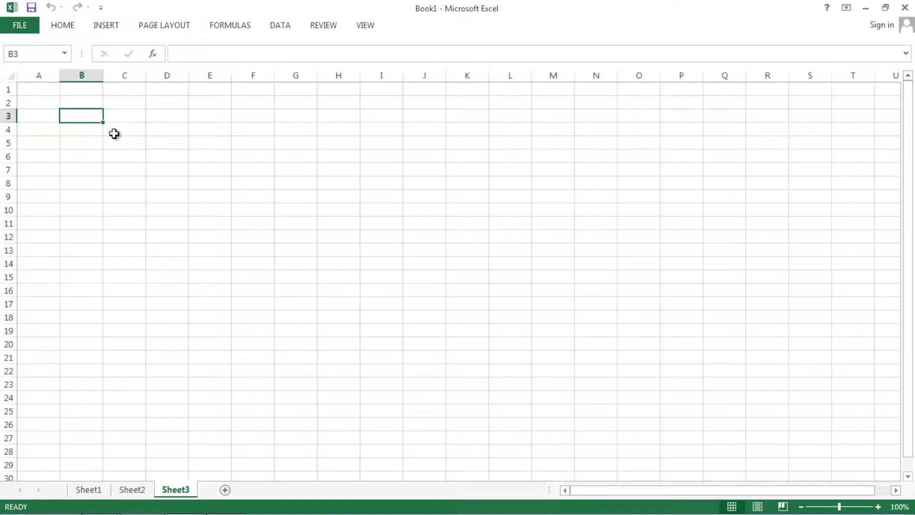
left_click(115, 134)
left_click(155, 145)
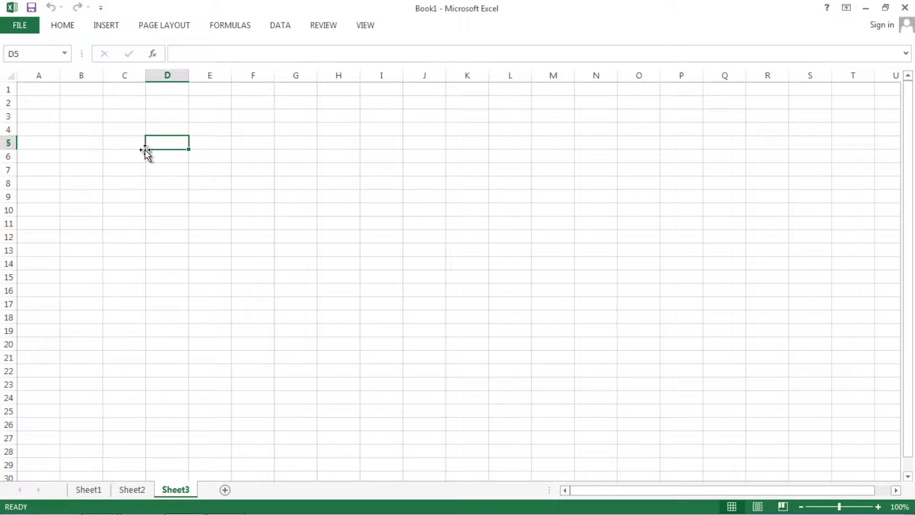
left_click(201, 158)
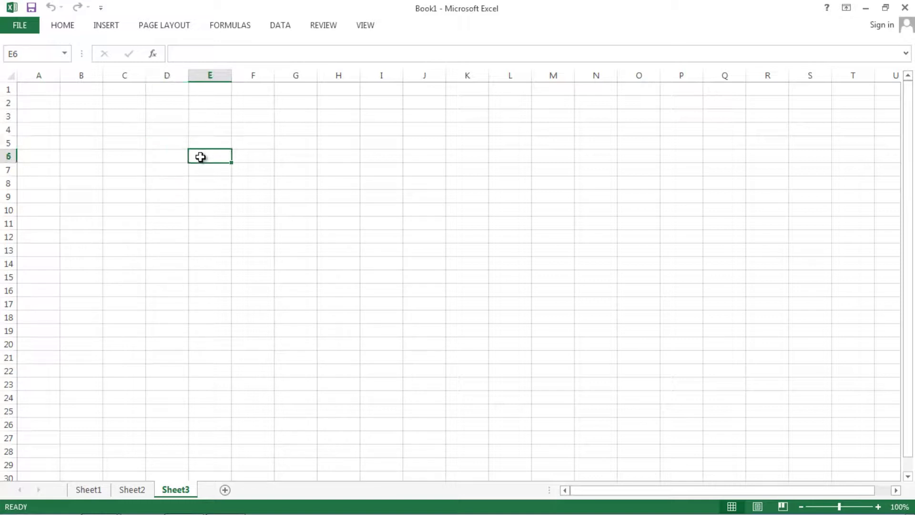
left_click(169, 145)
left_click(130, 131)
left_click(94, 119)
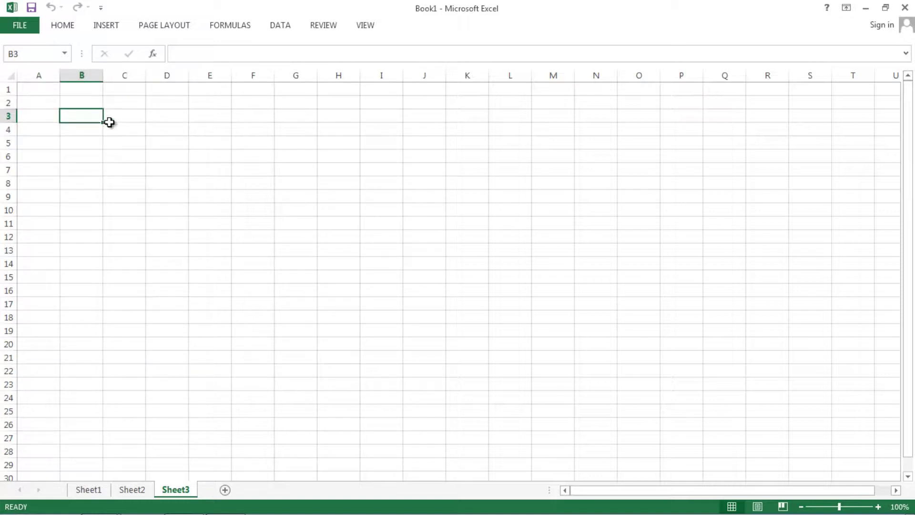
left_click(127, 132)
left_click(151, 145)
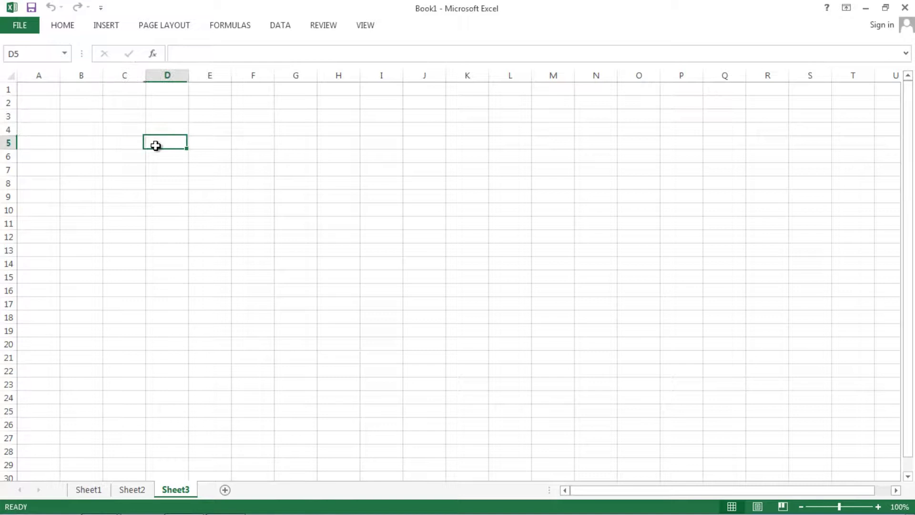
left_click(199, 156)
left_click(247, 173)
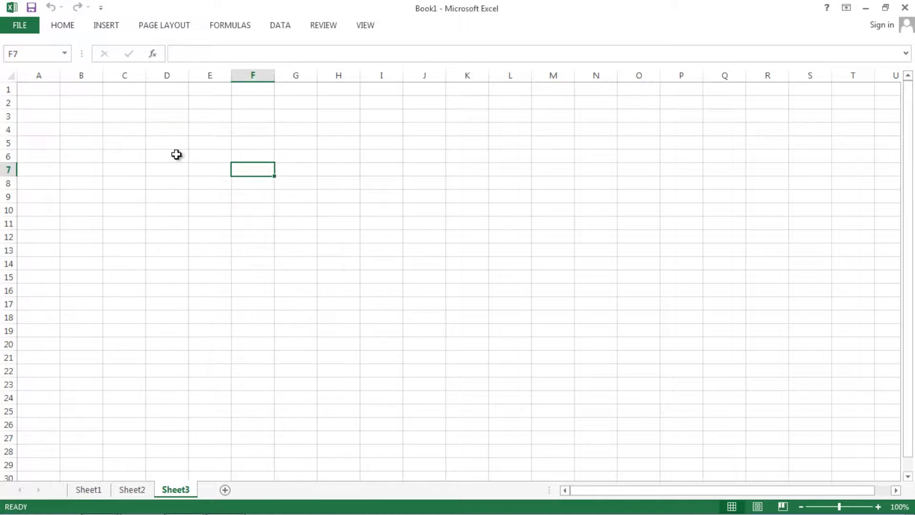
left_click(176, 154)
left_click(127, 130)
left_click(43, 102)
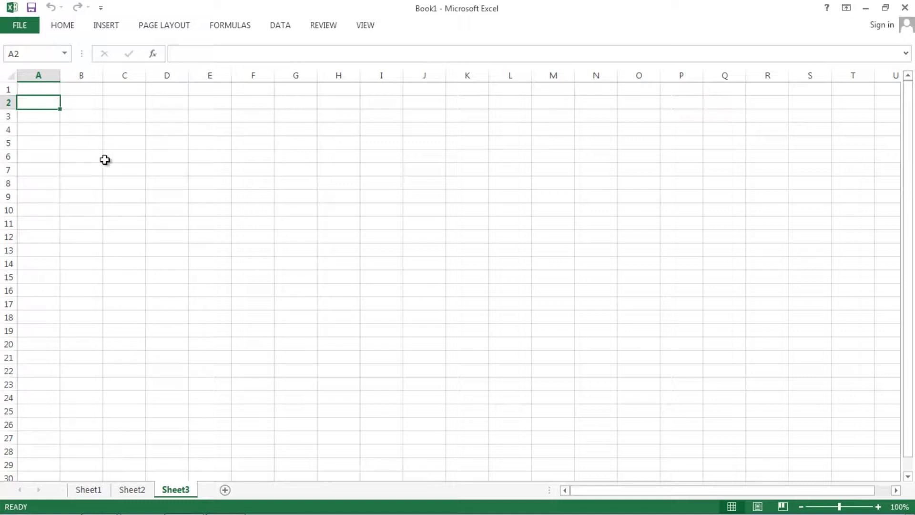
- Switch to Notepad and open the text file "import data" from the chapt 8 folder in Exercise Files on the desktop
key("super")
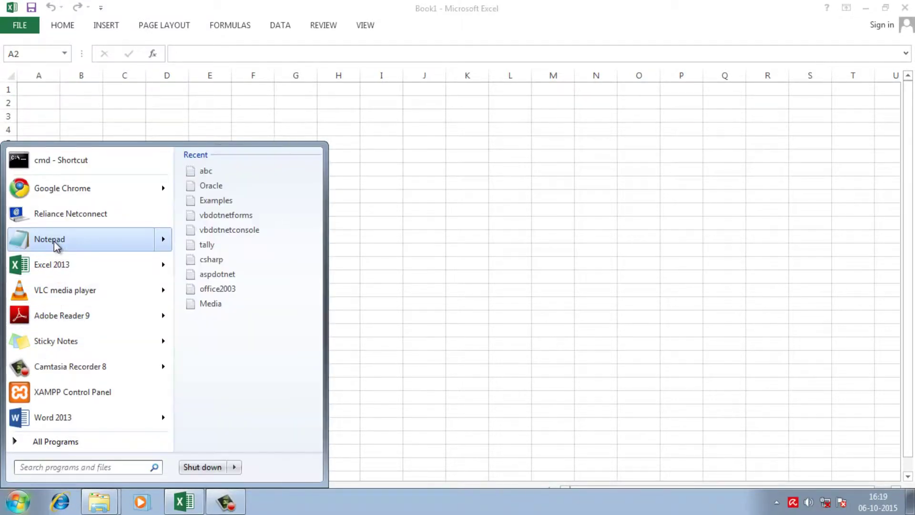
left_click(53, 242)
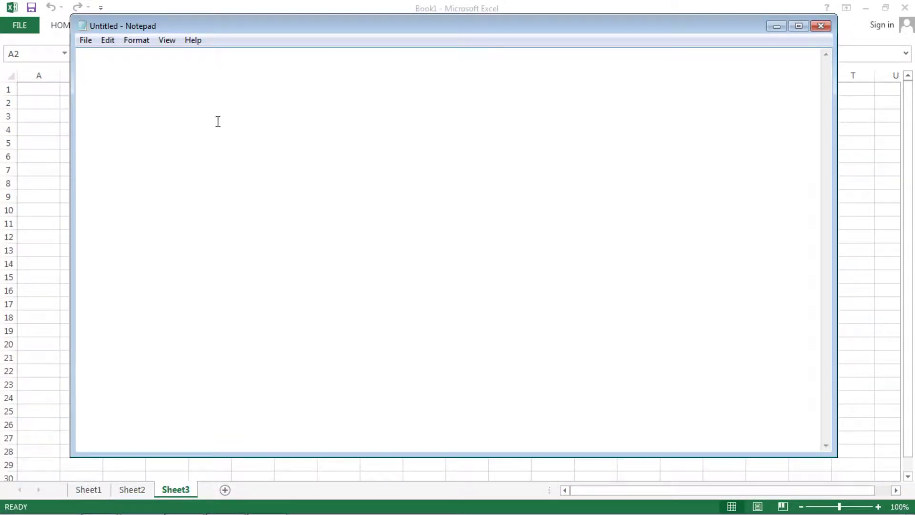
key("ctrl+o")
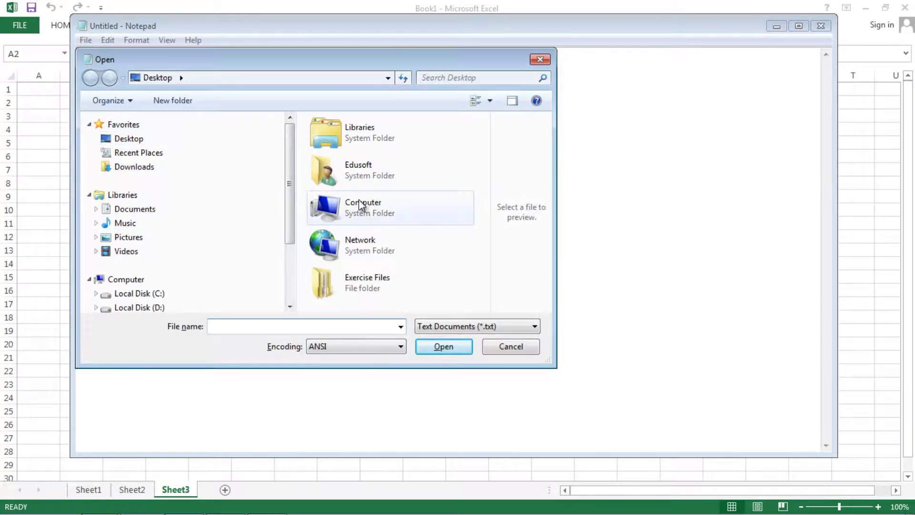
double_click(358, 278)
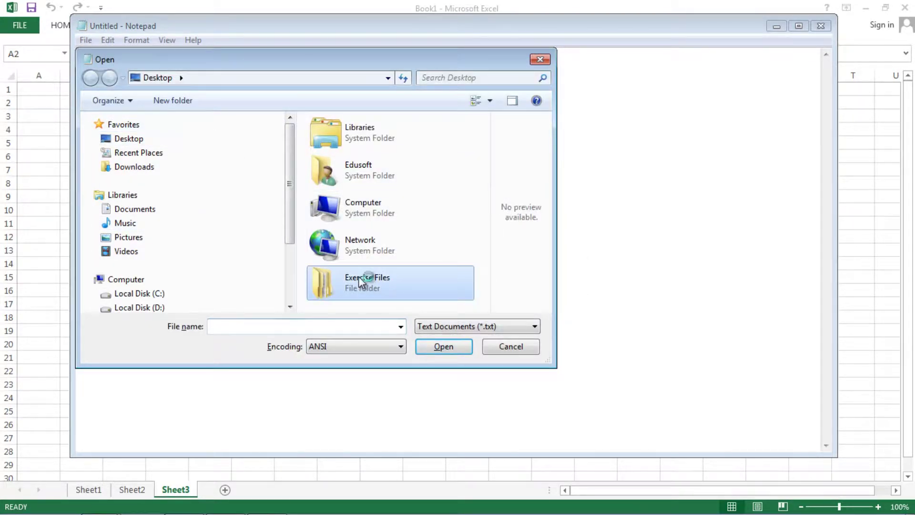
left_click(345, 241)
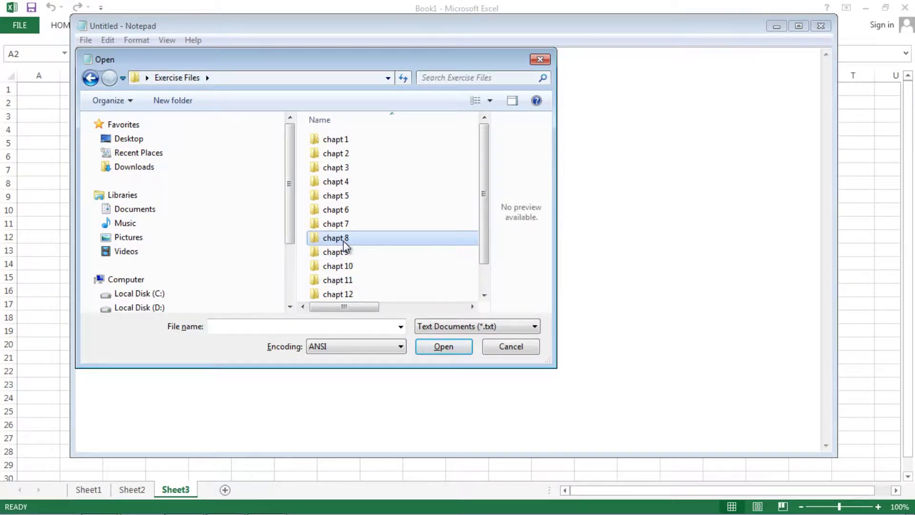
double_click(345, 241)
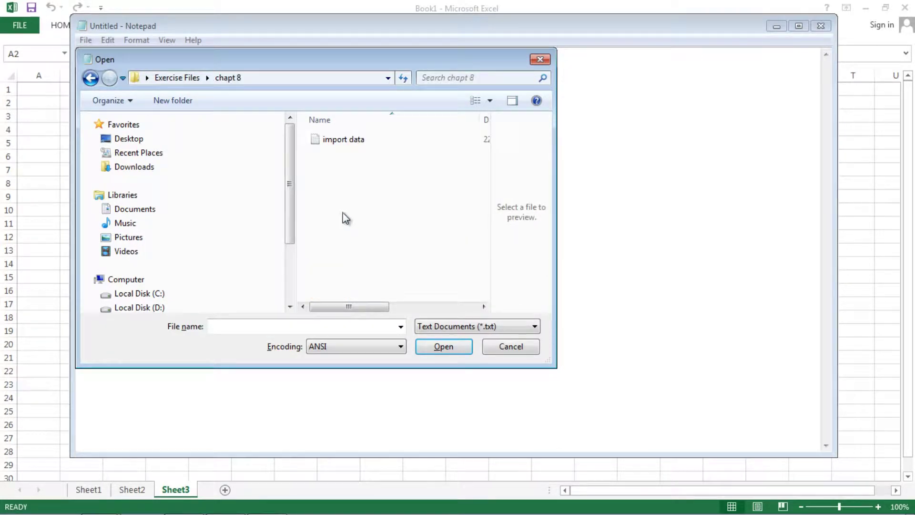
double_click(333, 142)
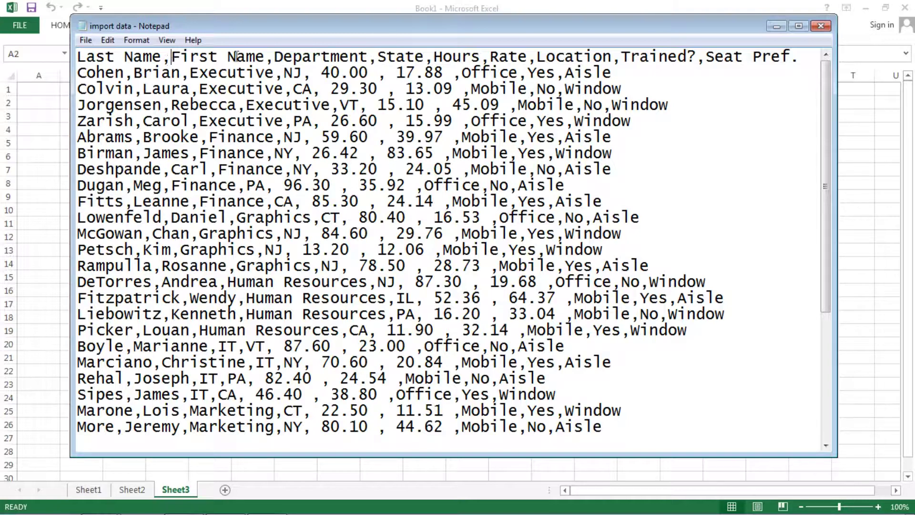
- Examine how commas separate the headers and records in the text file down to its last line, and close Notepad
left_click(274, 58)
left_click(377, 58)
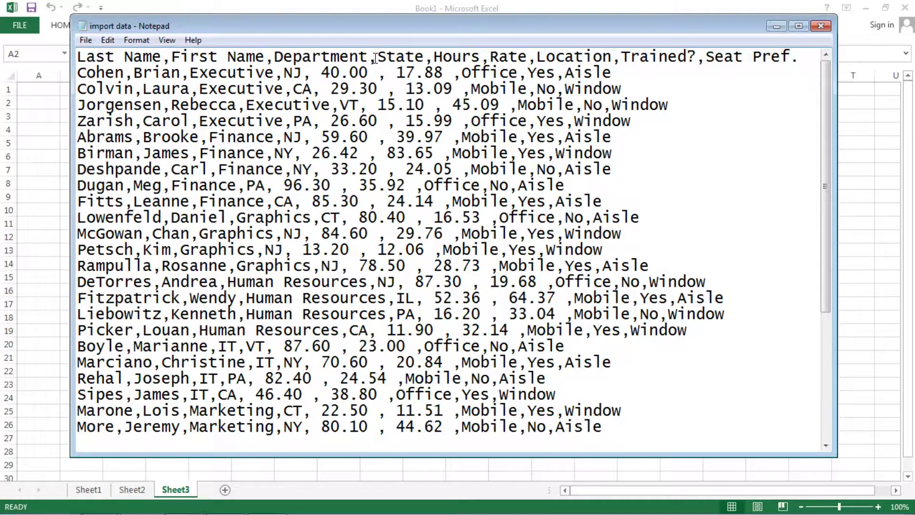
left_click(434, 58)
scroll(555, 105, "down", 4)
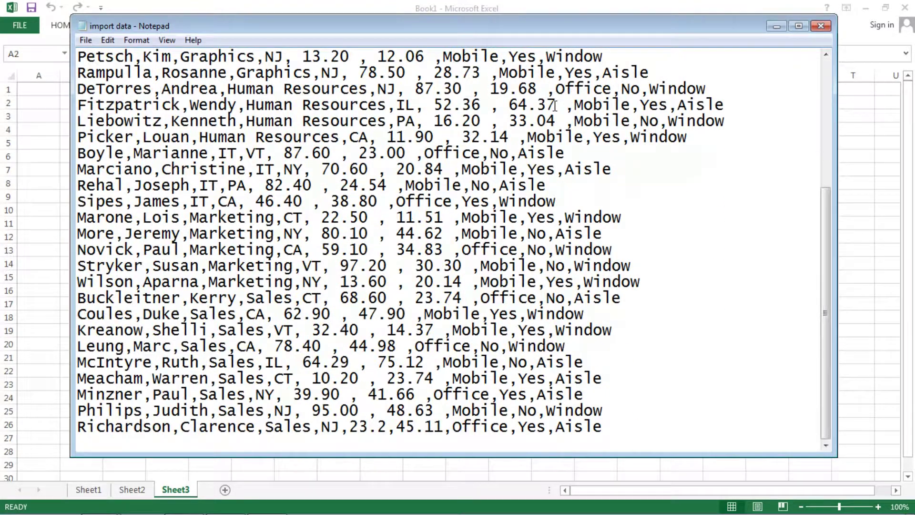
scroll(555, 105, "up", 4)
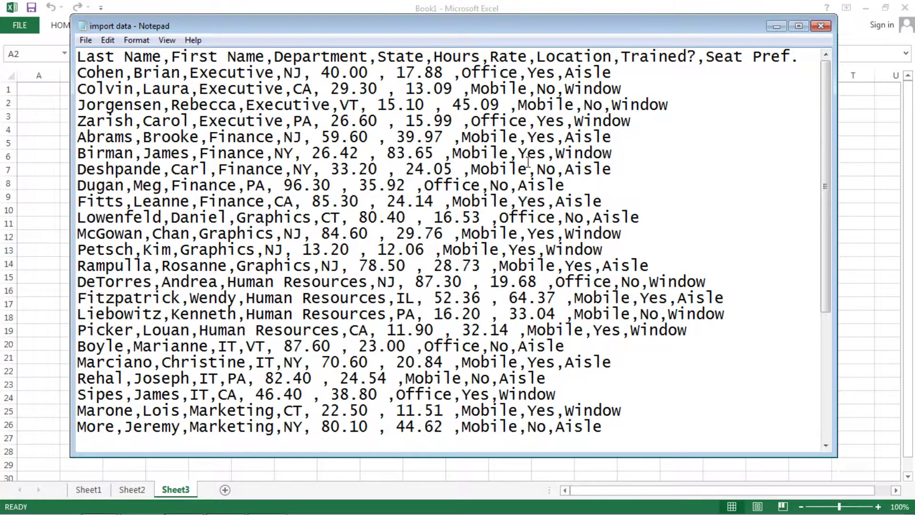
scroll(527, 162, "down", 4)
scroll(527, 162, "up", 4)
left_click(821, 27)
- Select cell A4 on Sheet3 and start importing the text file "import data" from the chapt 8 folder in Exercise Files
left_click(167, 116)
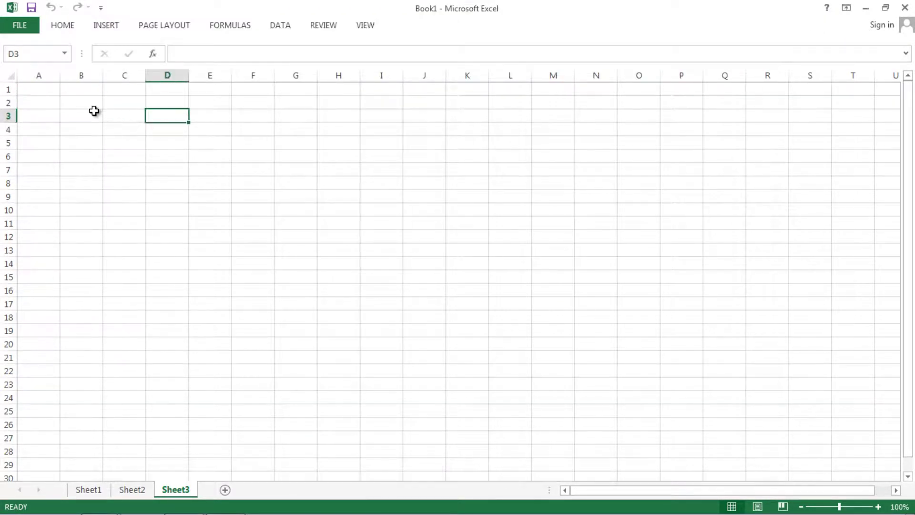
left_click(93, 104)
left_click(56, 128)
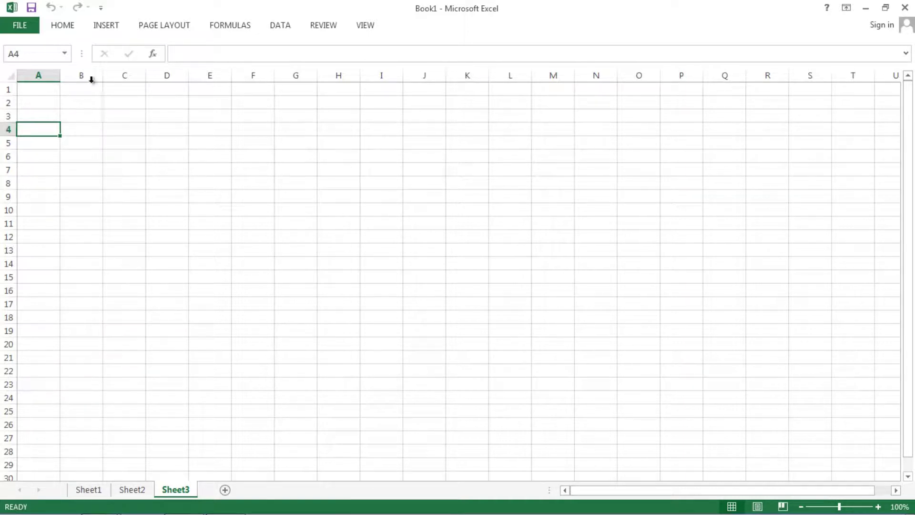
left_click(282, 27)
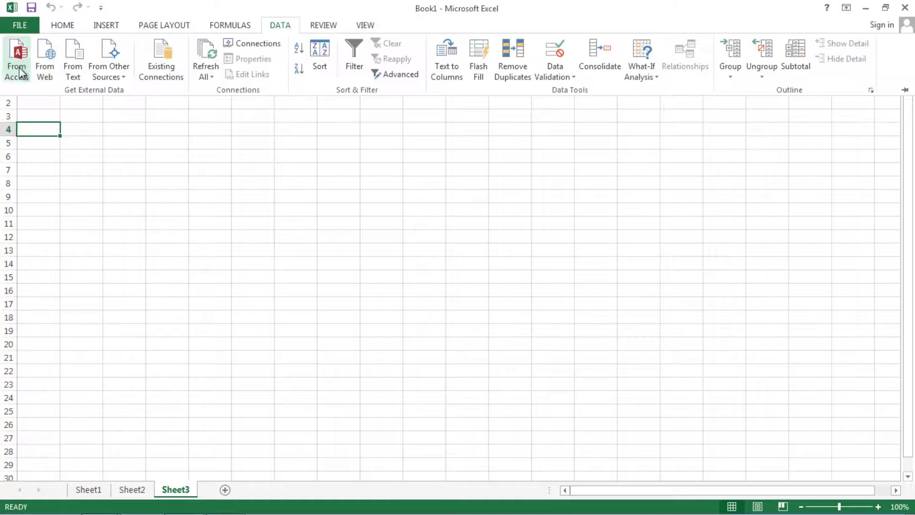
left_click(75, 75)
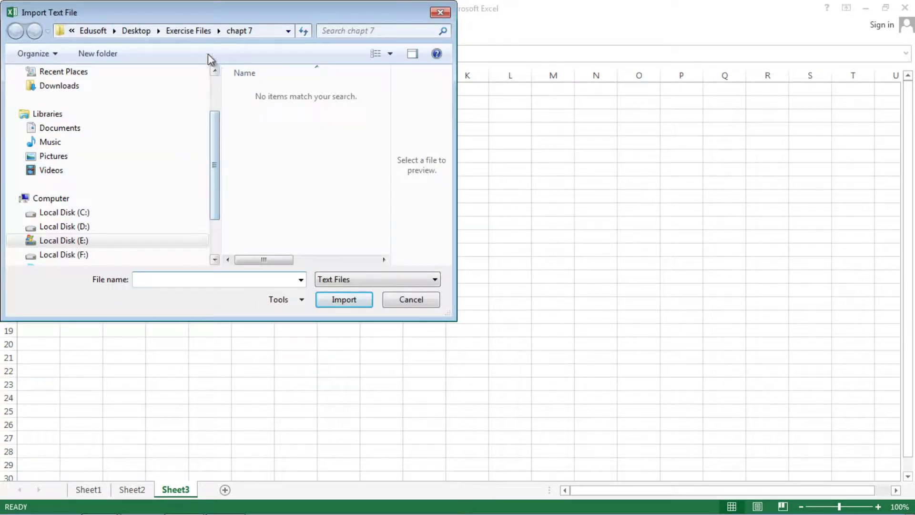
left_click(191, 32)
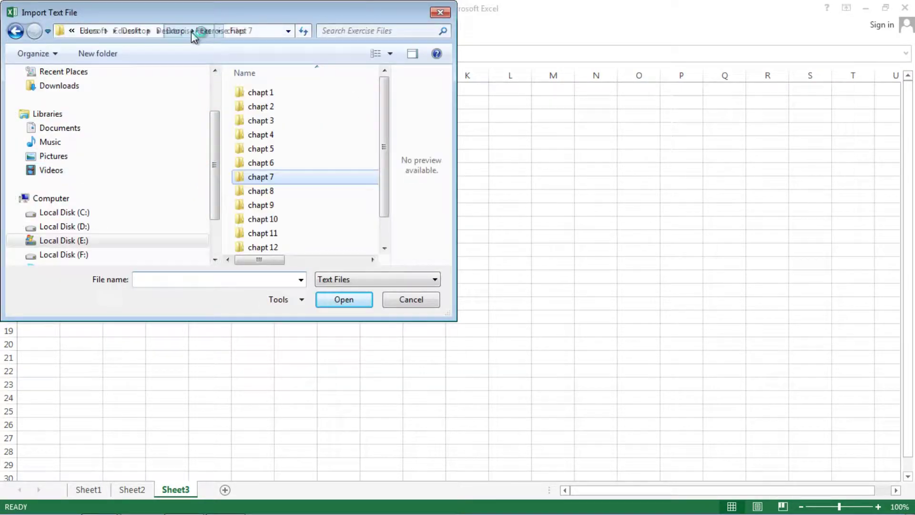
double_click(262, 191)
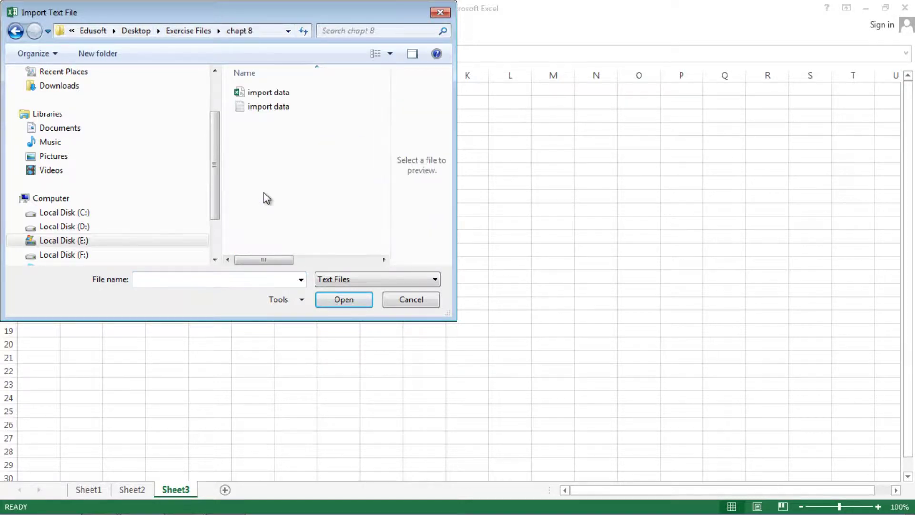
left_click(250, 106)
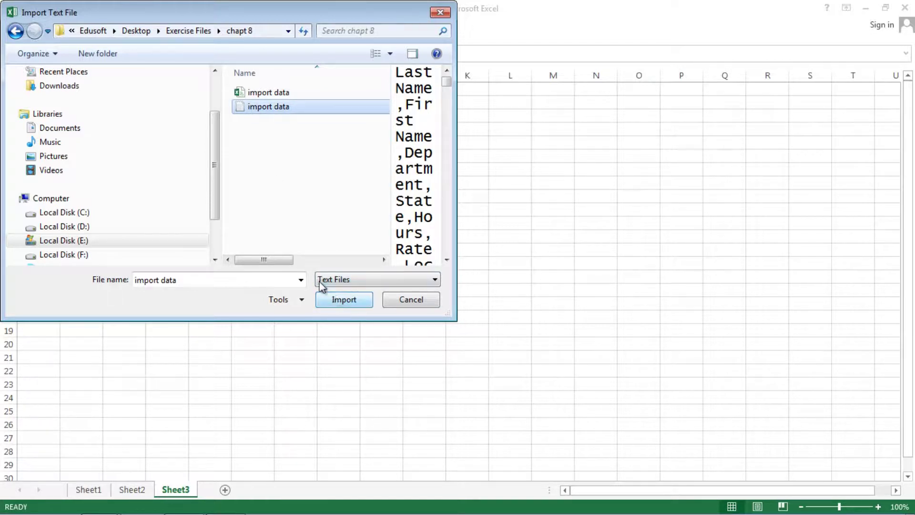
left_click(347, 299)
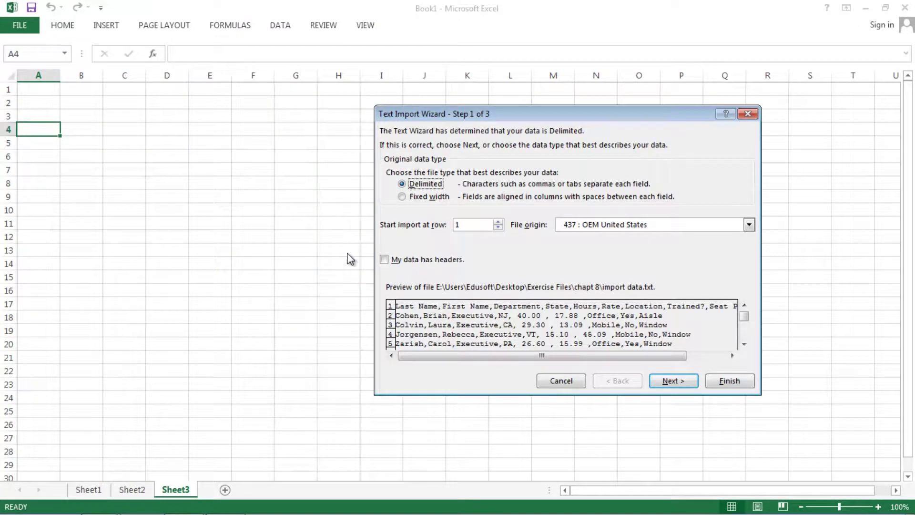
- Keep the data type as Delimited with the import starting at row 1, and continue to the delimiter settings
left_click_drag(497, 115, 316, 112)
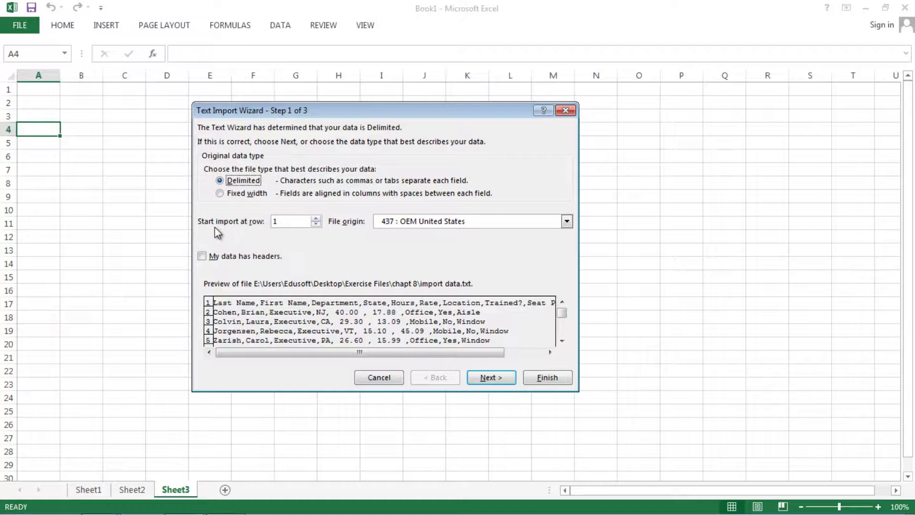
left_click(282, 222)
left_click(500, 379)
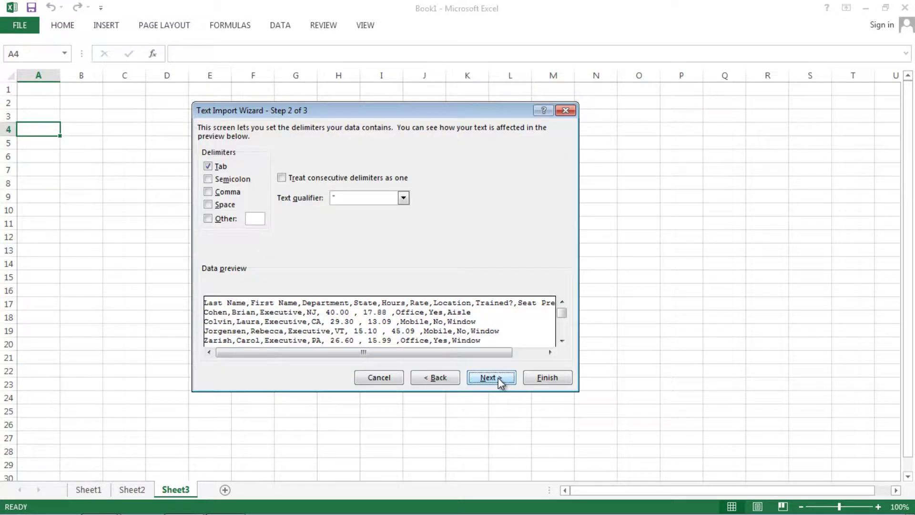
- Set Comma instead of Tab as the delimiter and check the column split throughout the data preview
left_click(208, 168)
left_click(209, 192)
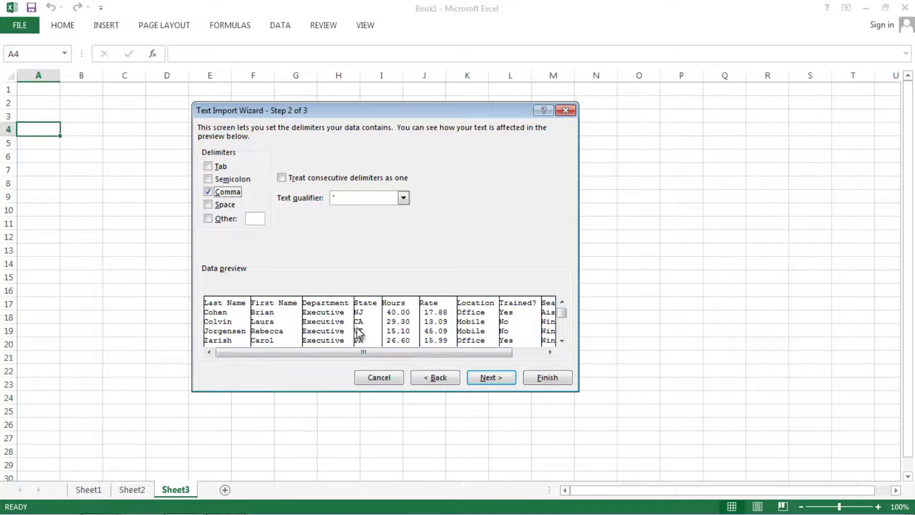
left_click(530, 351)
left_click_drag(445, 353, 447, 356)
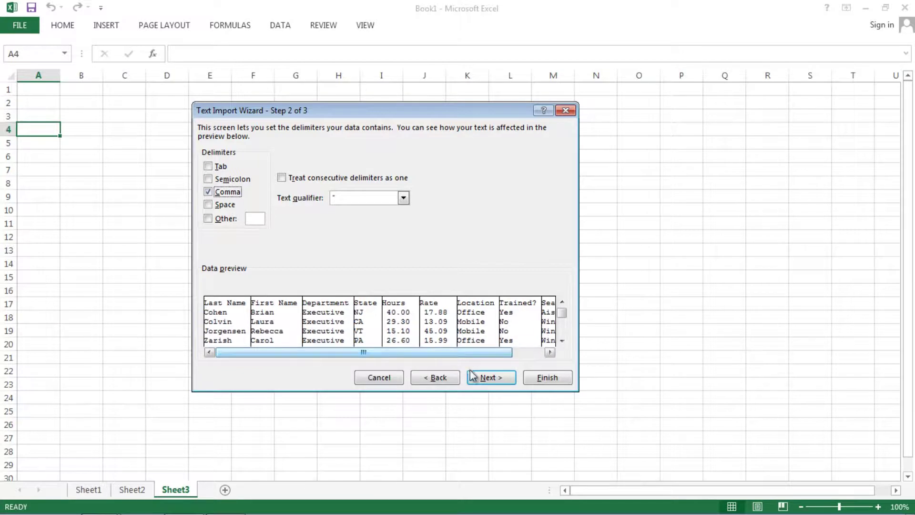
left_click(563, 340)
left_click(564, 341)
left_click(563, 340)
left_click(564, 340)
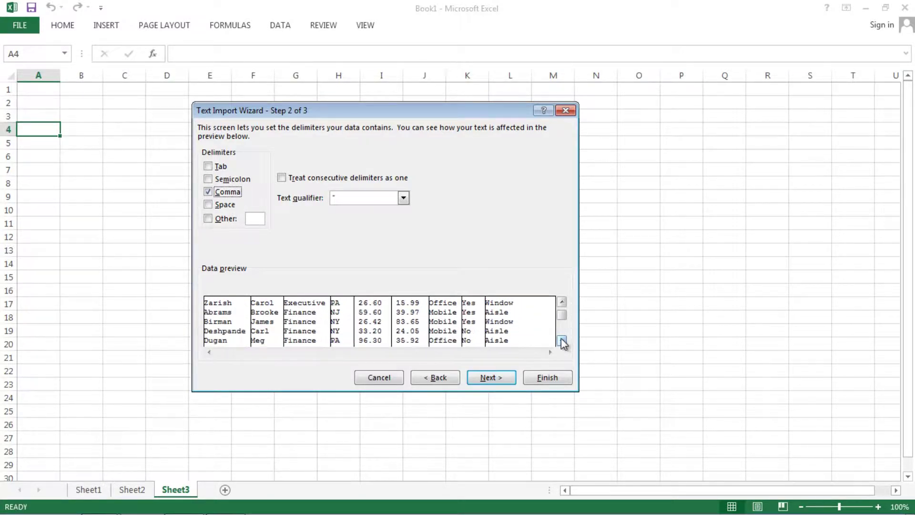
- Keep the General column format, finish the wizard, and place the data in the existing worksheet at cell A1 of Sheet3
left_click(498, 379)
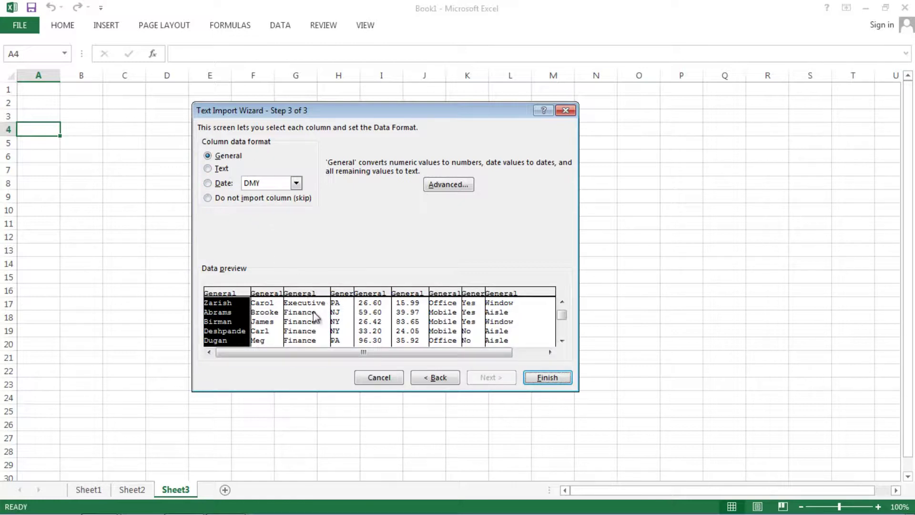
left_click(550, 377)
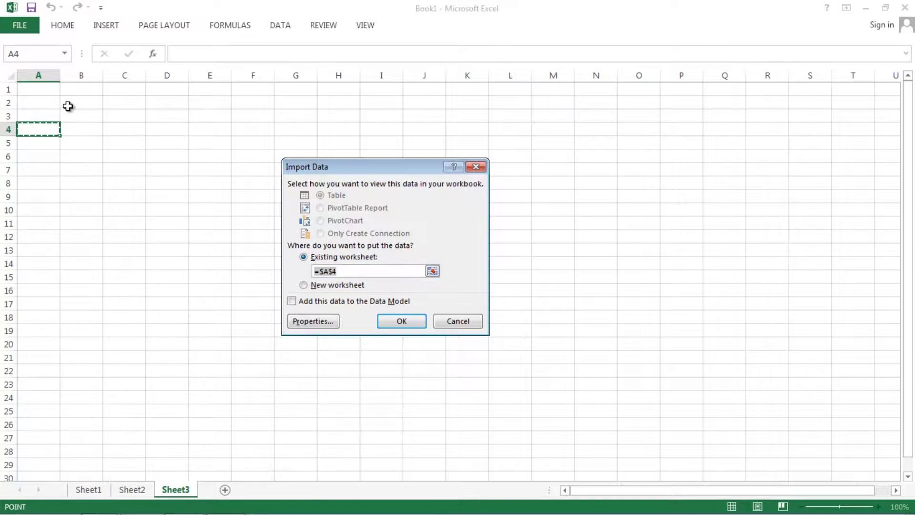
left_click(39, 86)
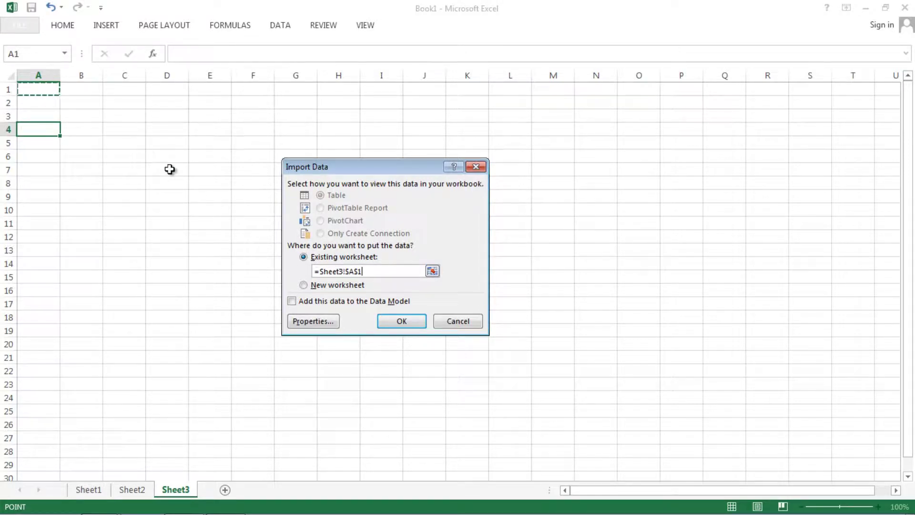
left_click(402, 322)
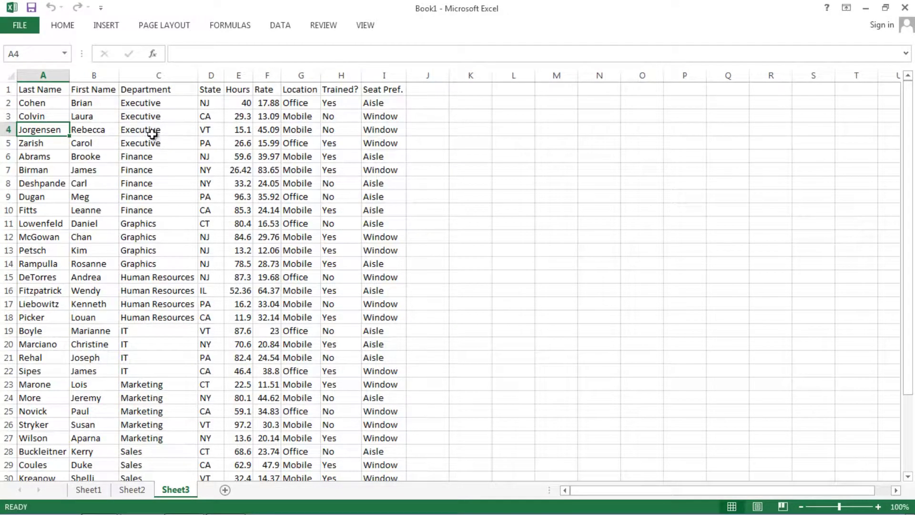
- Examine the imported records on Sheet3 down to the last row and the column headers from Last Name to Seat Pref
scroll(67, 96, "down", 7)
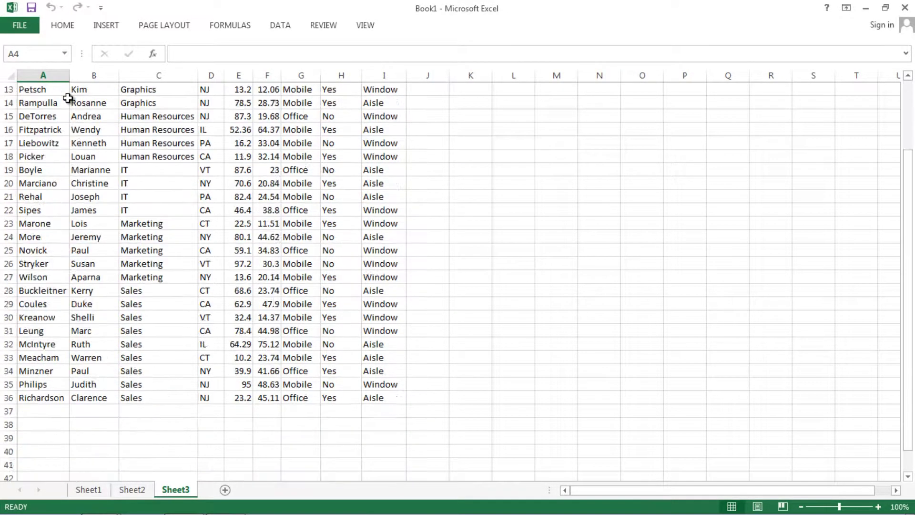
scroll(68, 97, "up", 6)
scroll(68, 98, "up", 1)
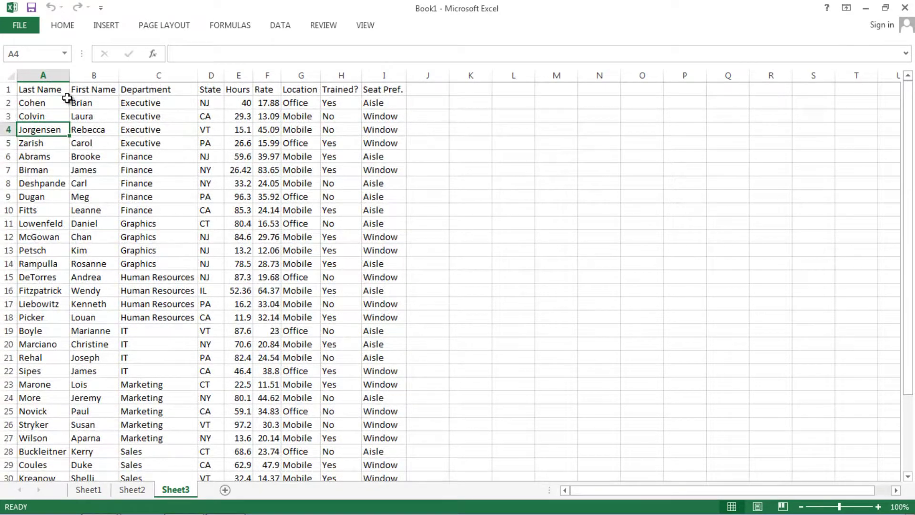
left_click(46, 91)
left_click(105, 91)
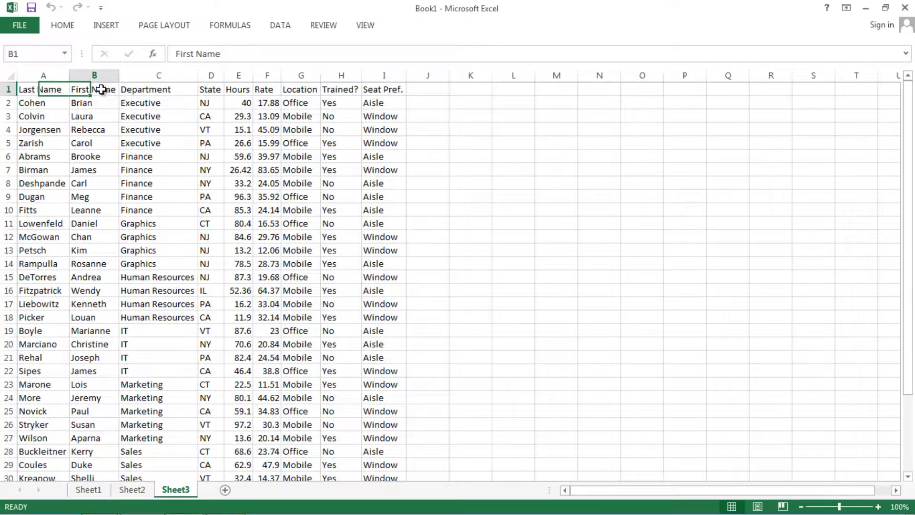
left_click(157, 90)
left_click(219, 90)
left_click(236, 90)
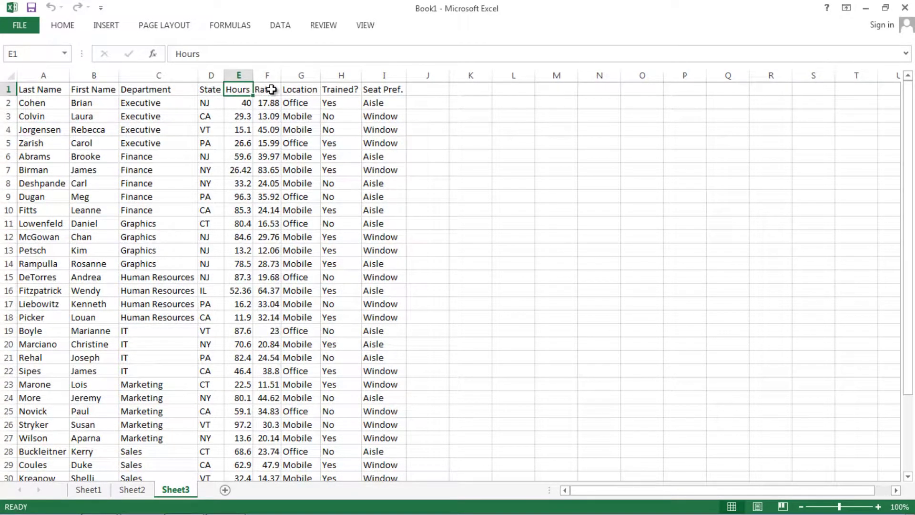
left_click(265, 90)
left_click(343, 91)
left_click(364, 91)
left_click(302, 91)
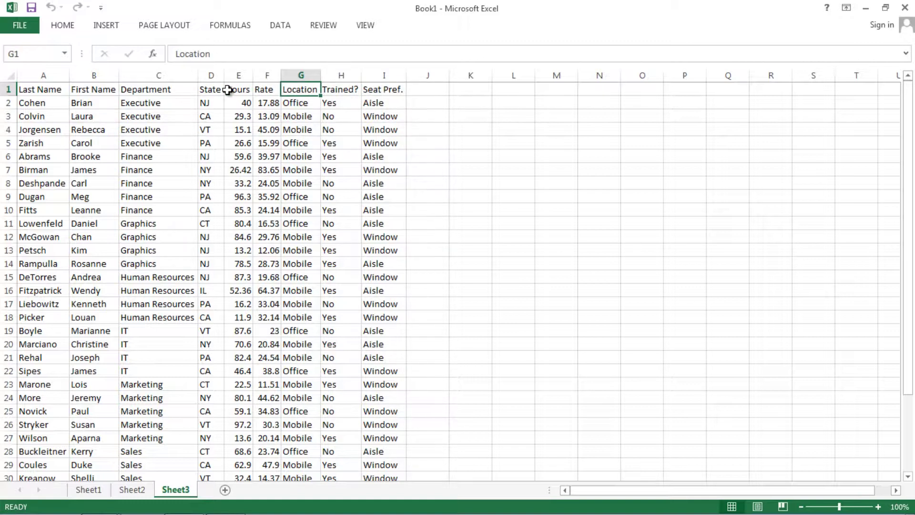
left_click(237, 90)
left_click(126, 100)
left_click(128, 90)
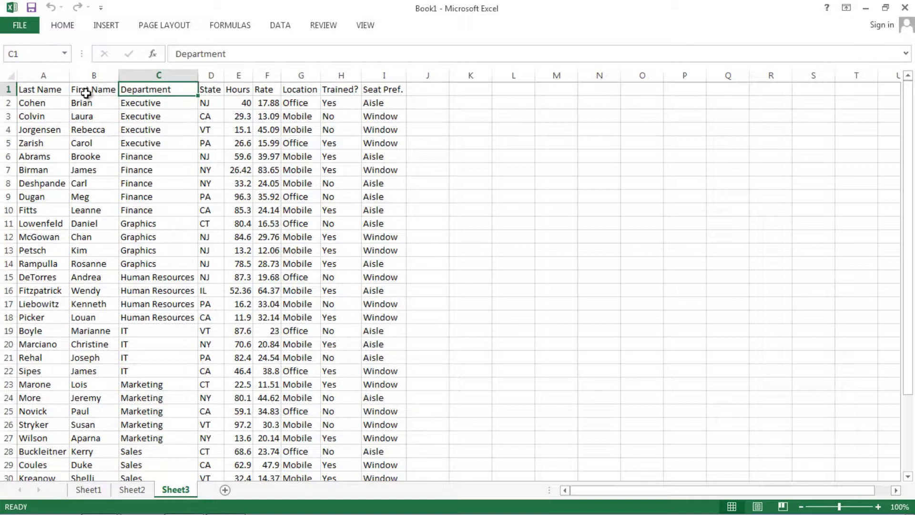
left_click(84, 91)
left_click(41, 91)
scroll(98, 123, "down", 4)
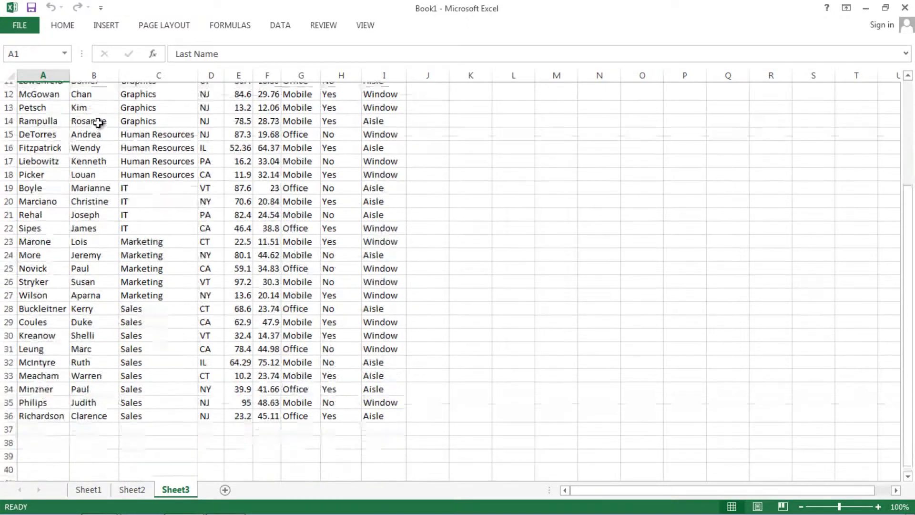
scroll(98, 123, "up", 4)
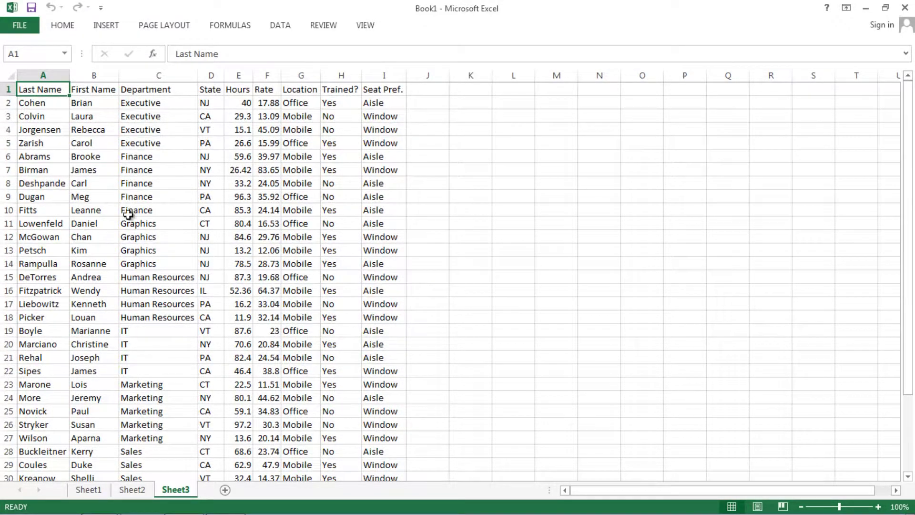
- Select cell A1 on Sheet1 and start a text import of the CSV file "import data" from the chapt 8 folder
left_click(101, 488)
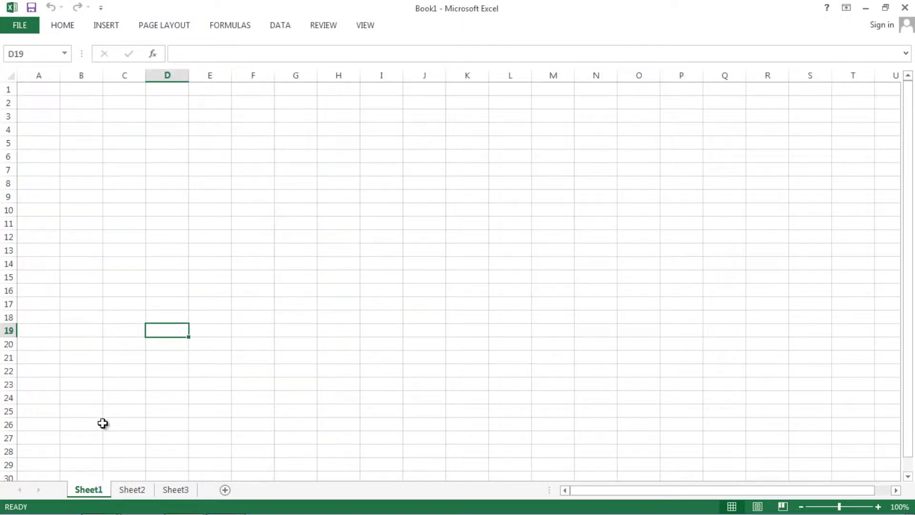
left_click(44, 91)
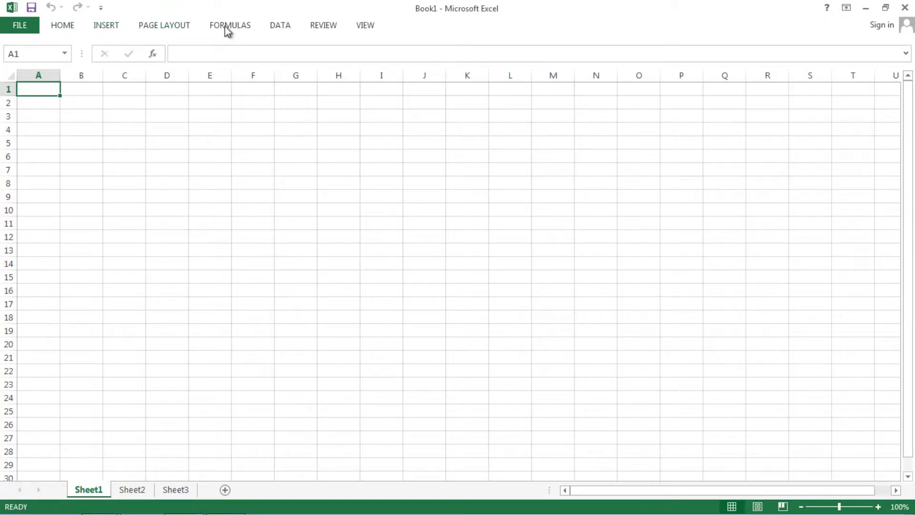
left_click(280, 27)
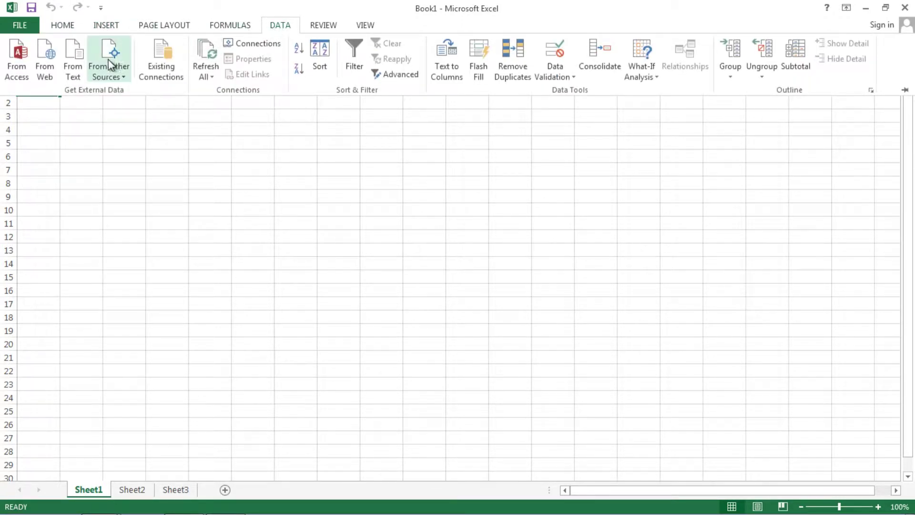
left_click(75, 75)
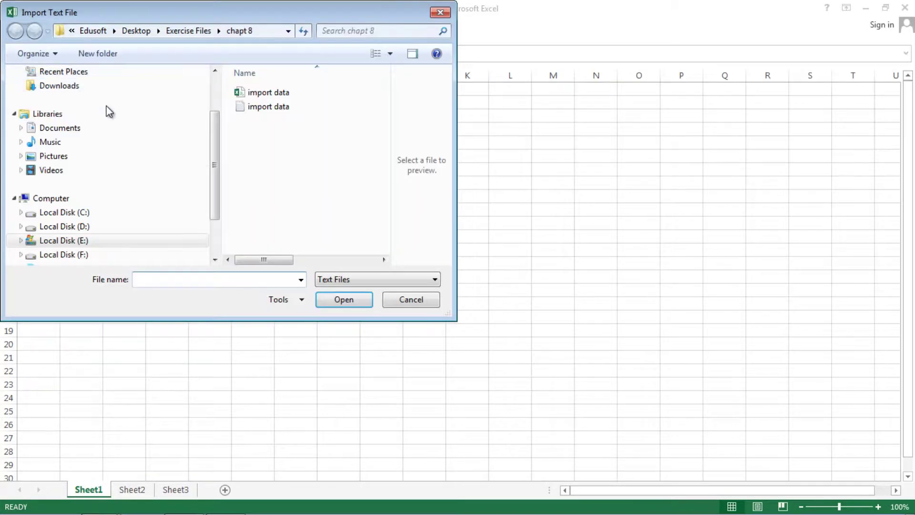
left_click(257, 93)
left_click(337, 301)
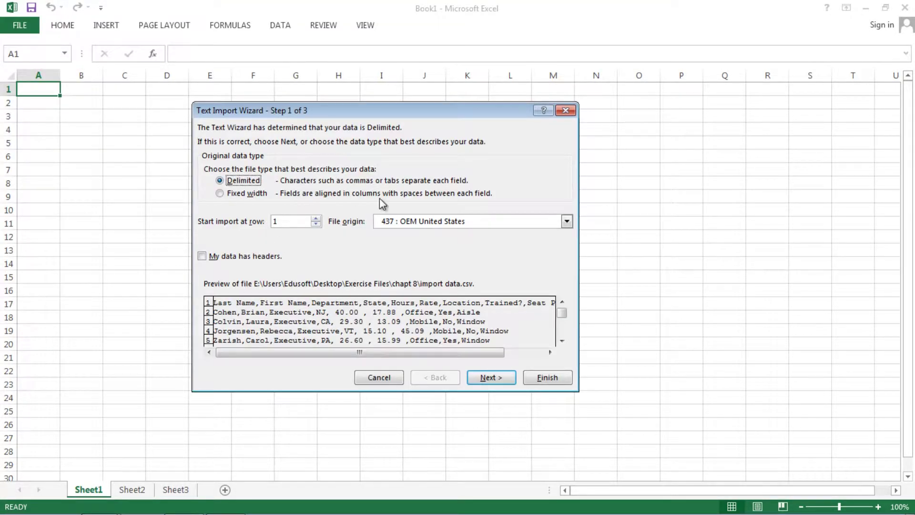
- Import the delimited data with Comma instead of Tab as the delimiter, General column format, and cell A1 of the existing worksheet as destination
left_click(491, 377)
left_click(209, 167)
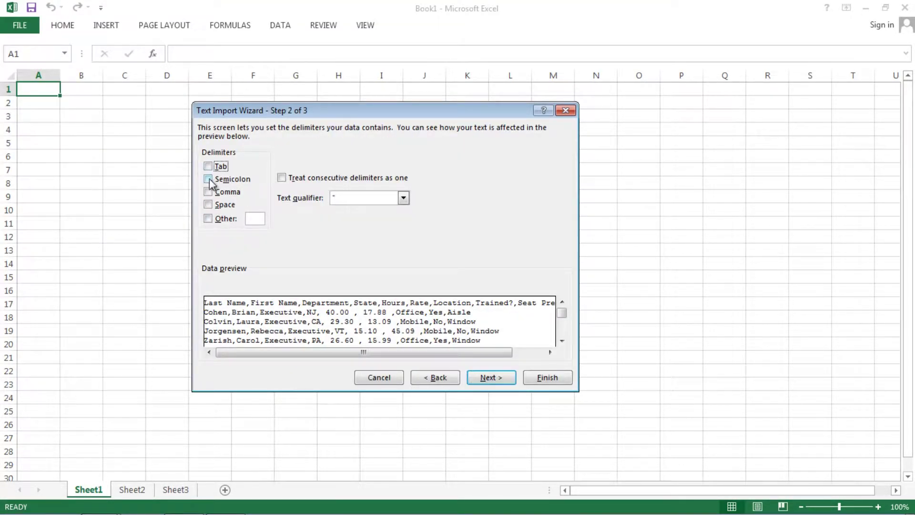
left_click(208, 192)
left_click(476, 378)
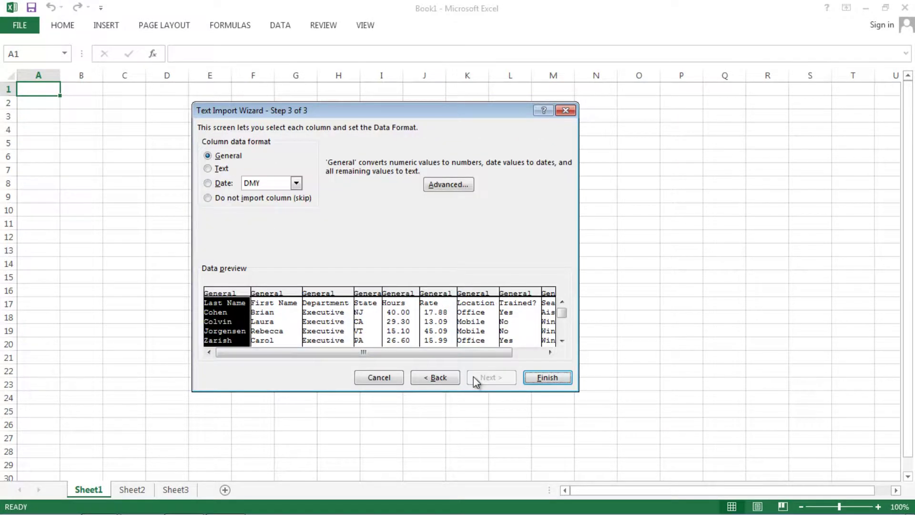
left_click(547, 377)
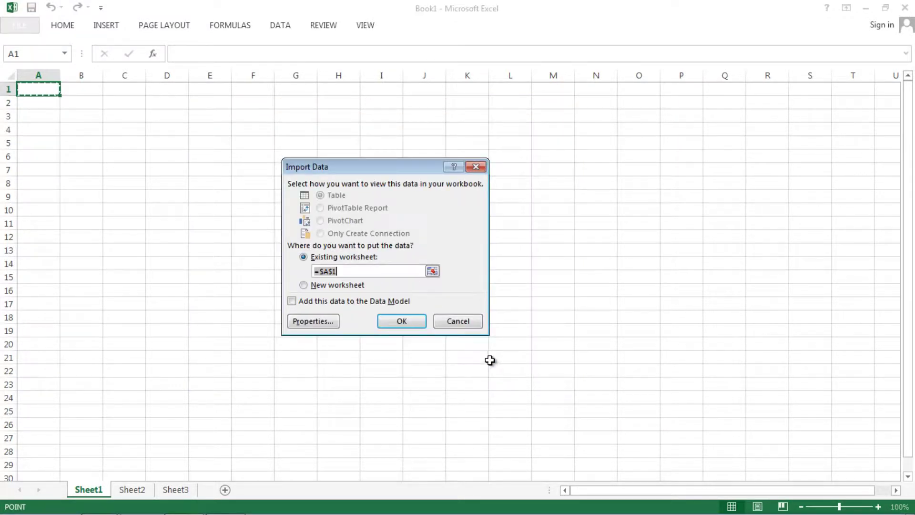
left_click(402, 322)
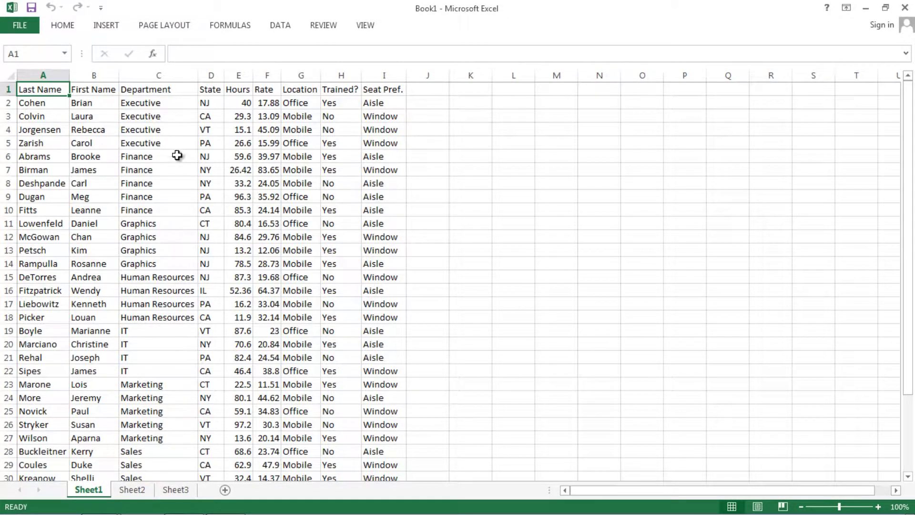
left_click(170, 144)
left_click(153, 115)
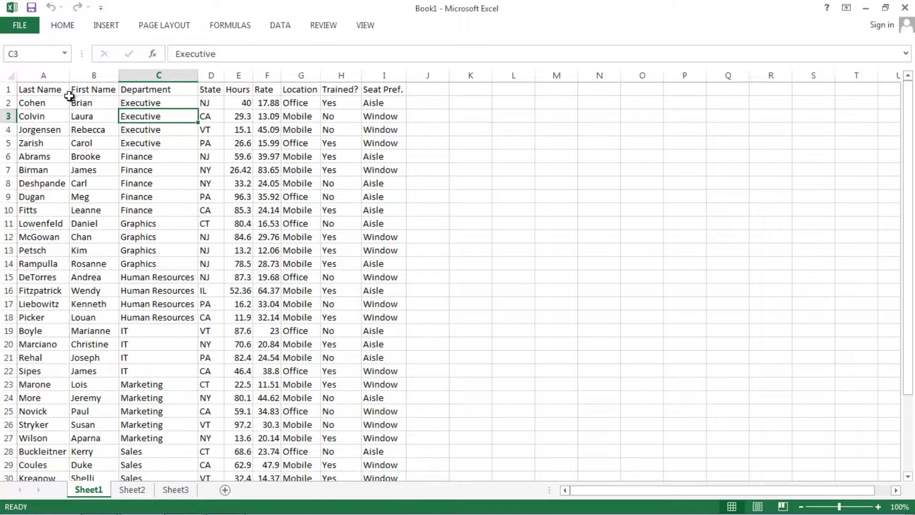
left_click(192, 183)
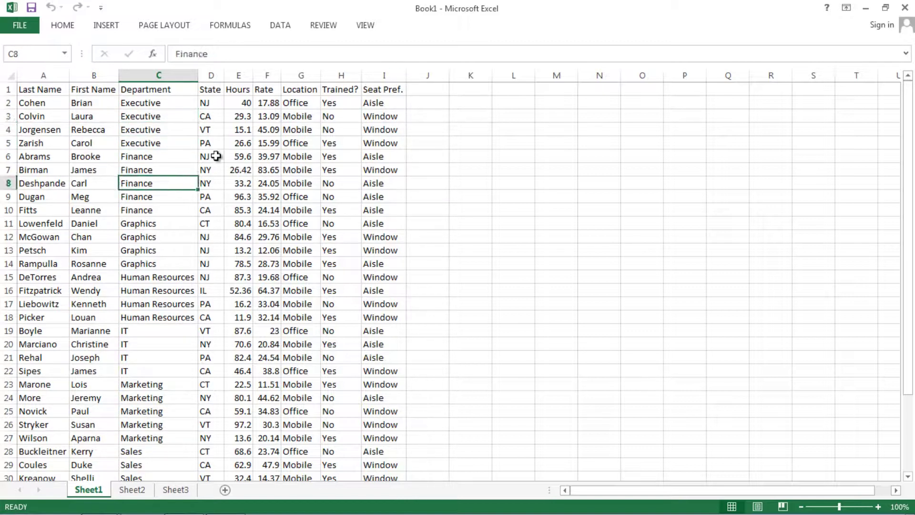
left_click(202, 143)
left_click(156, 129)
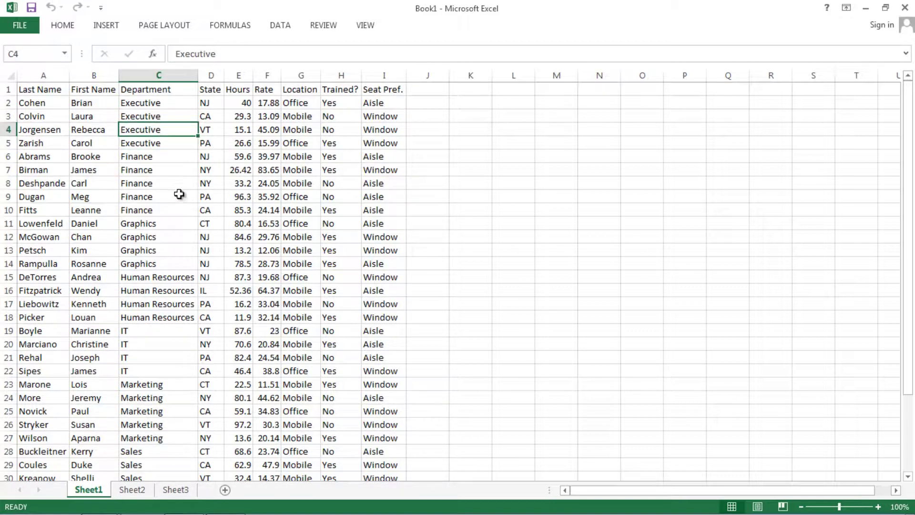
- Browse the computer's Desktop to the chapt 8 folder in Exercise Files to open a file from it
left_click(21, 30)
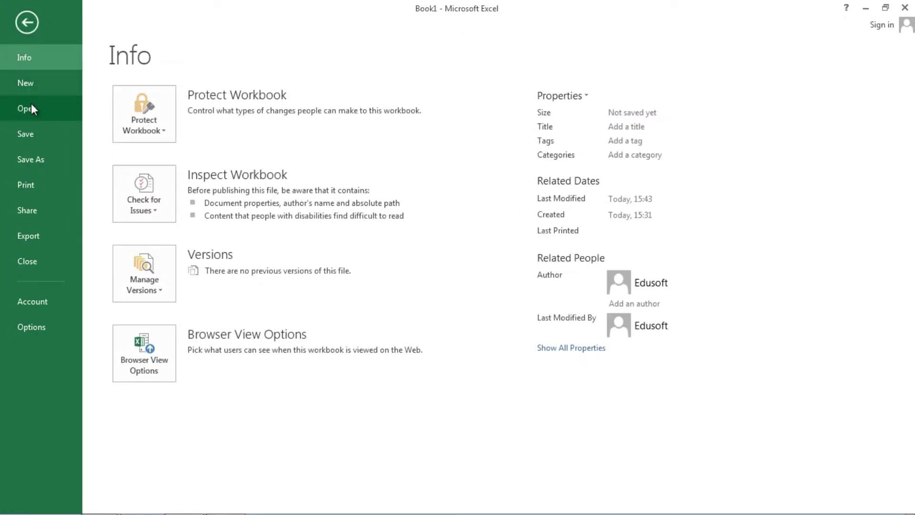
left_click(31, 109)
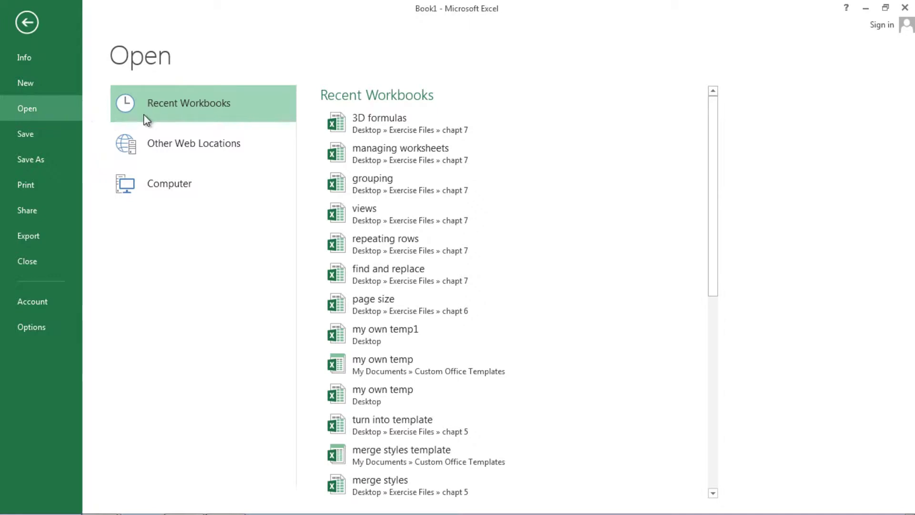
left_click(168, 193)
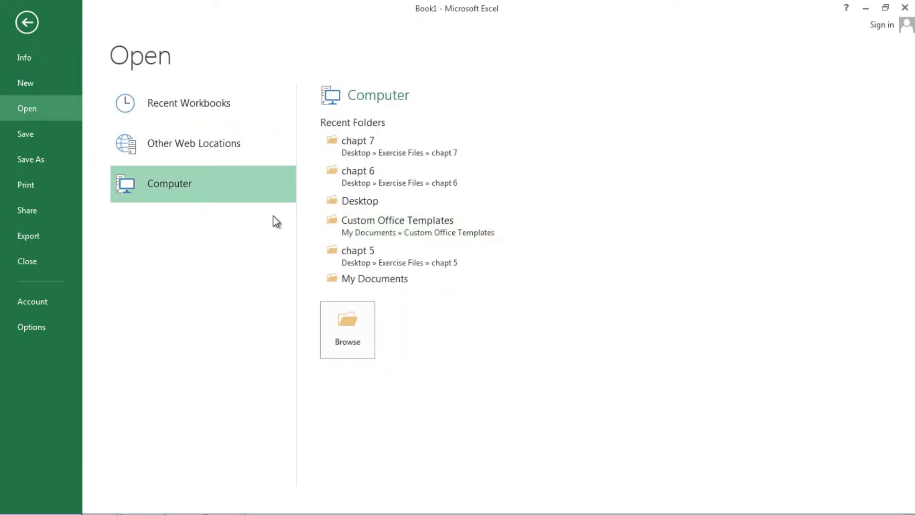
left_click(350, 204)
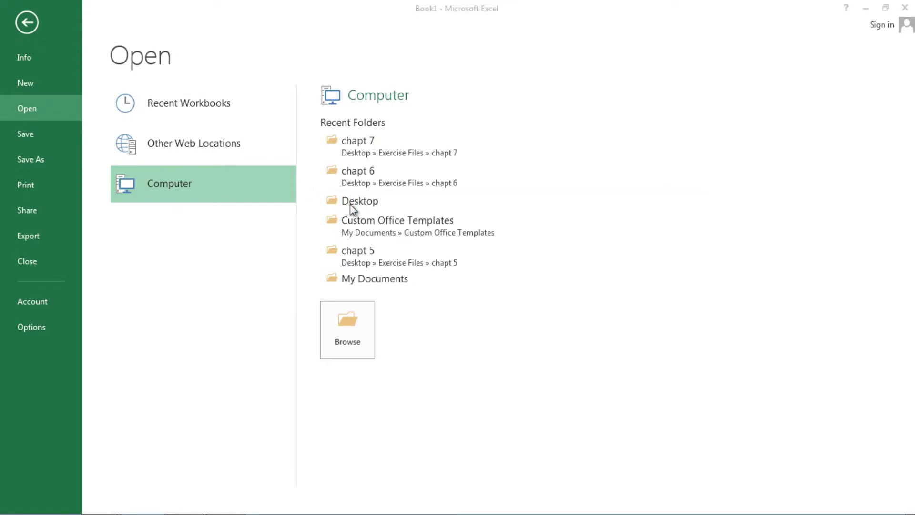
double_click(260, 91)
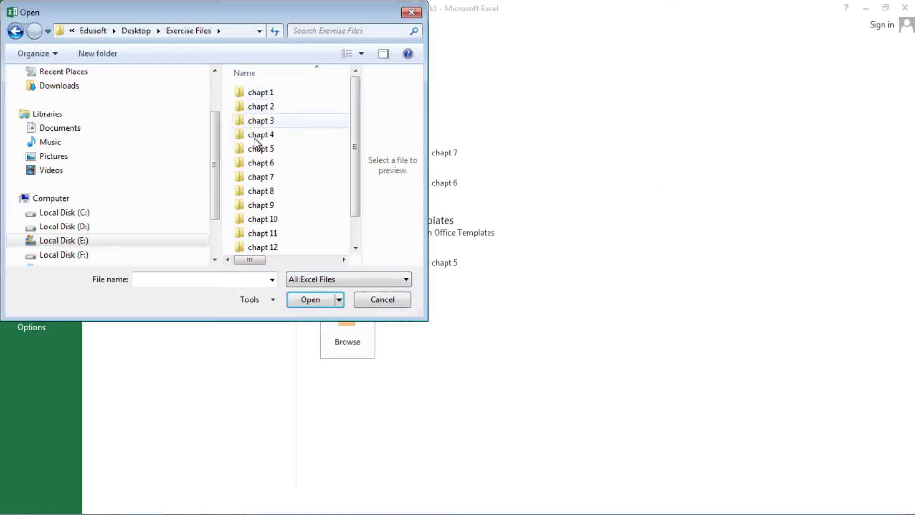
double_click(265, 192)
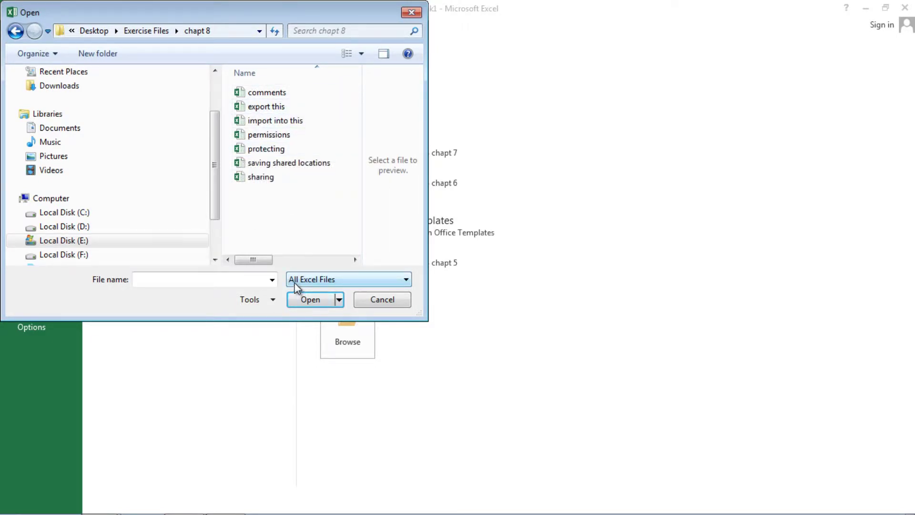
- Filter the chapt 8 folder to Text Files and open the CSV file "import data" directly as a workbook
left_click(409, 279)
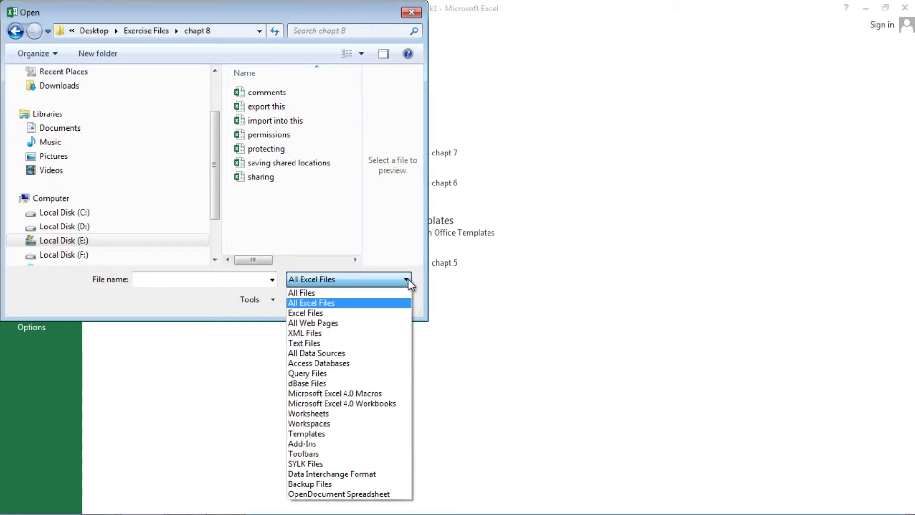
left_click(317, 343)
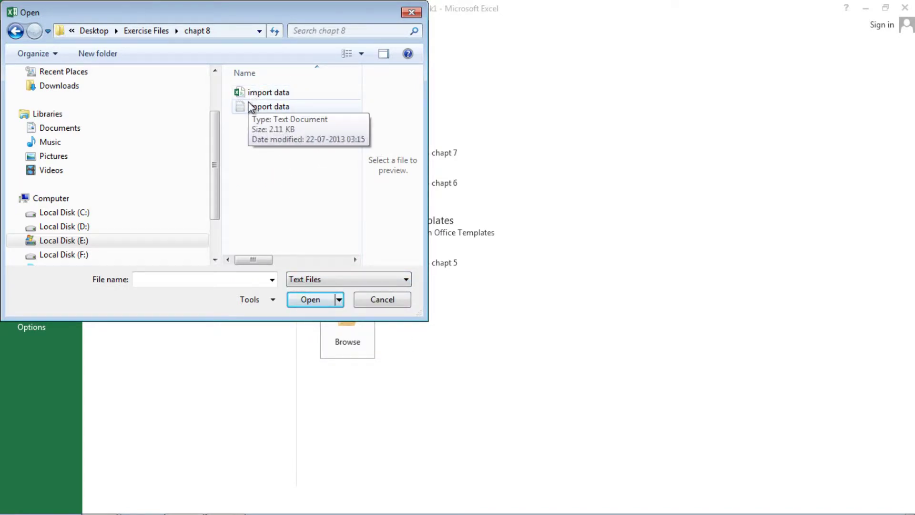
left_click(253, 95)
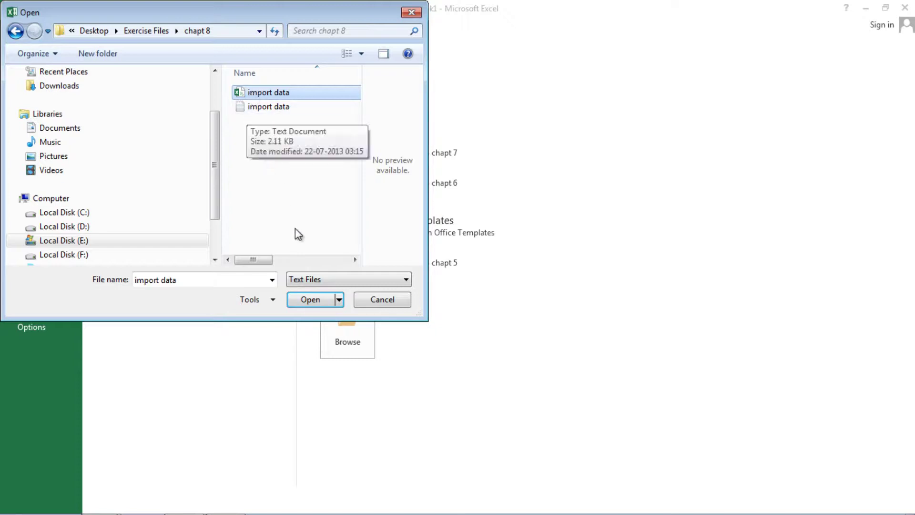
left_click(310, 299)
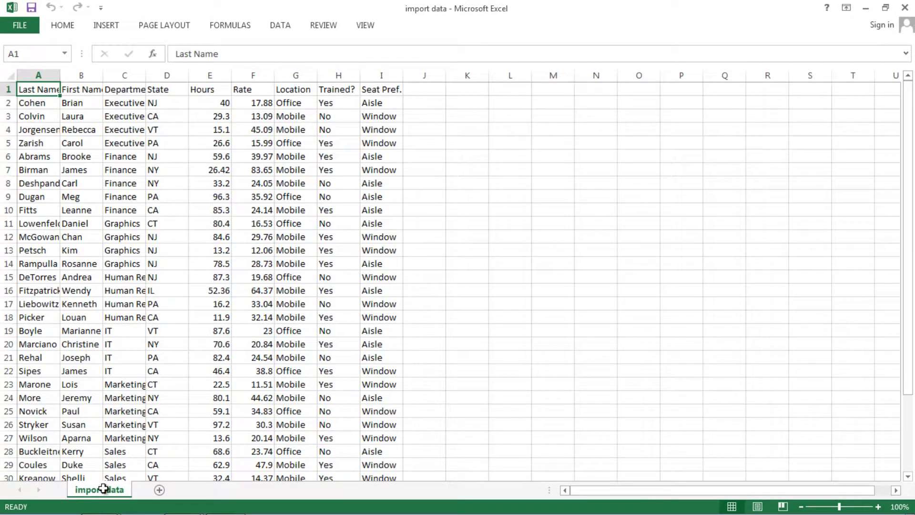
left_click(112, 138)
left_click(114, 103)
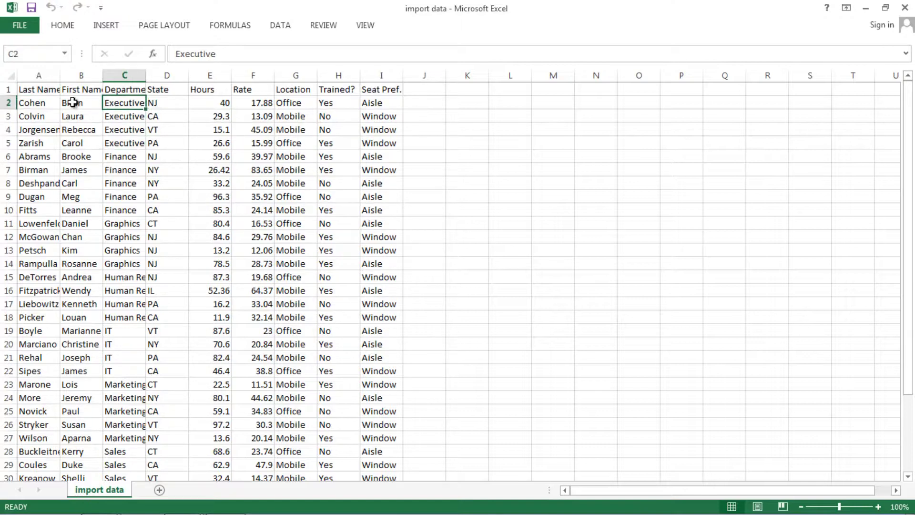
- Switch the file type filter for the chapt 8 folder to All Excel Files without opening any file
left_click(26, 30)
left_click(42, 109)
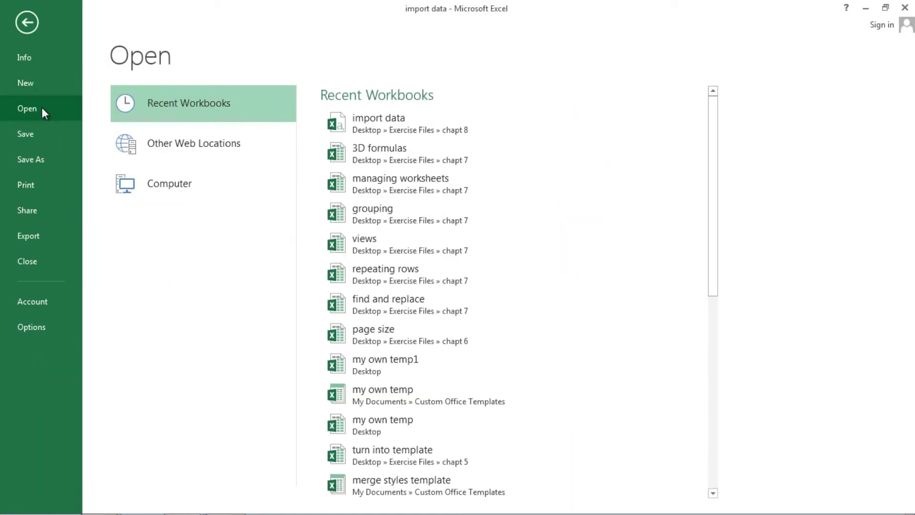
left_click(168, 184)
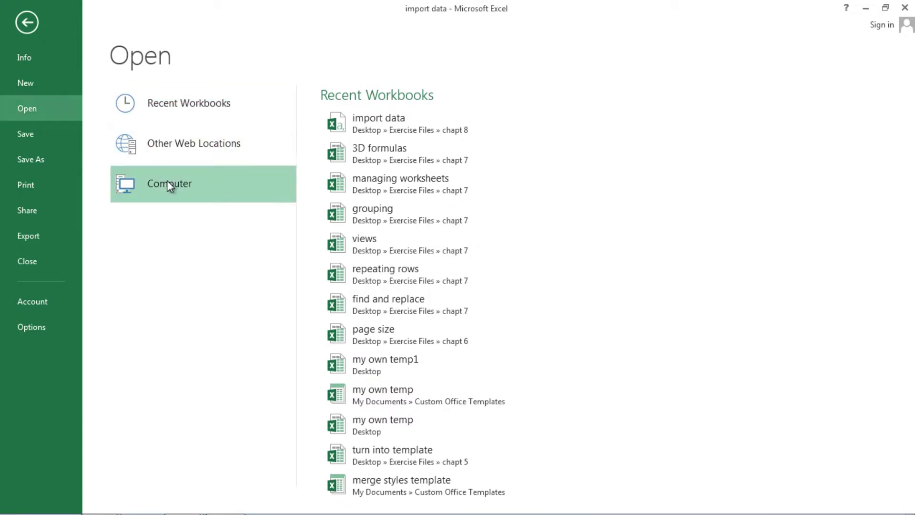
left_click(359, 205)
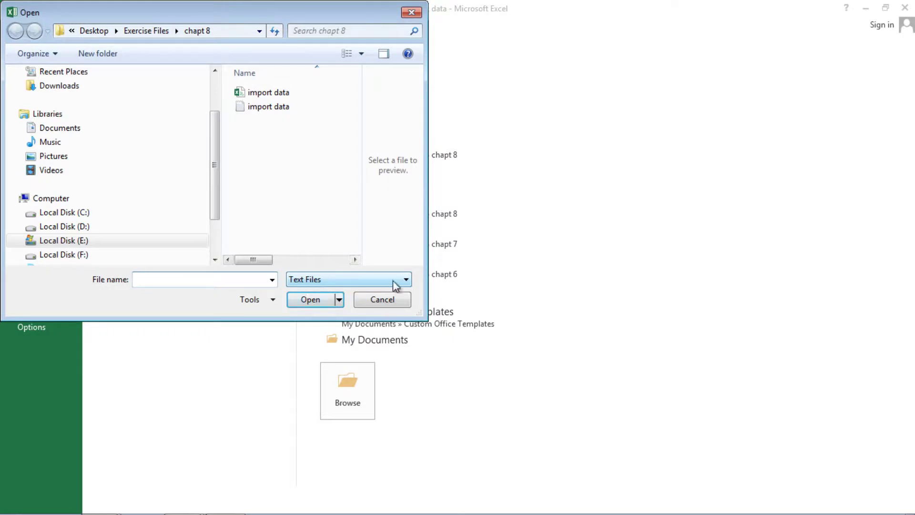
left_click(407, 281)
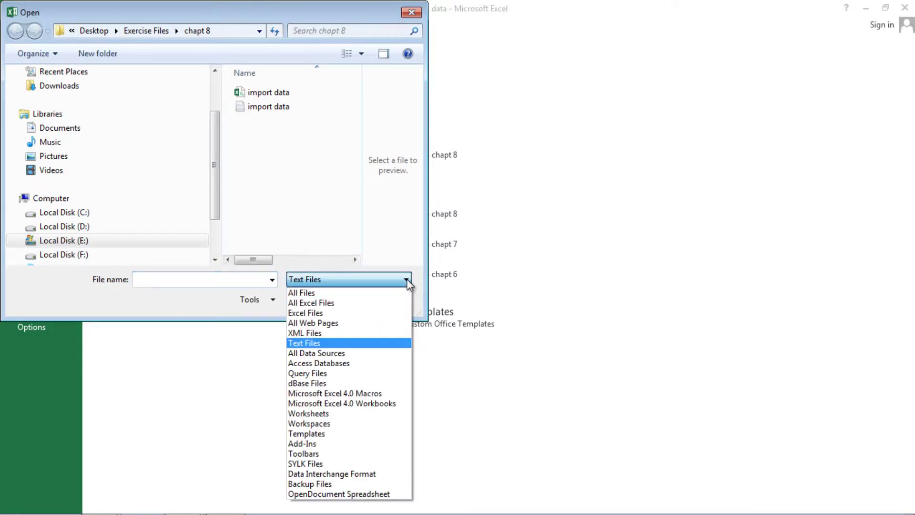
left_click(345, 305)
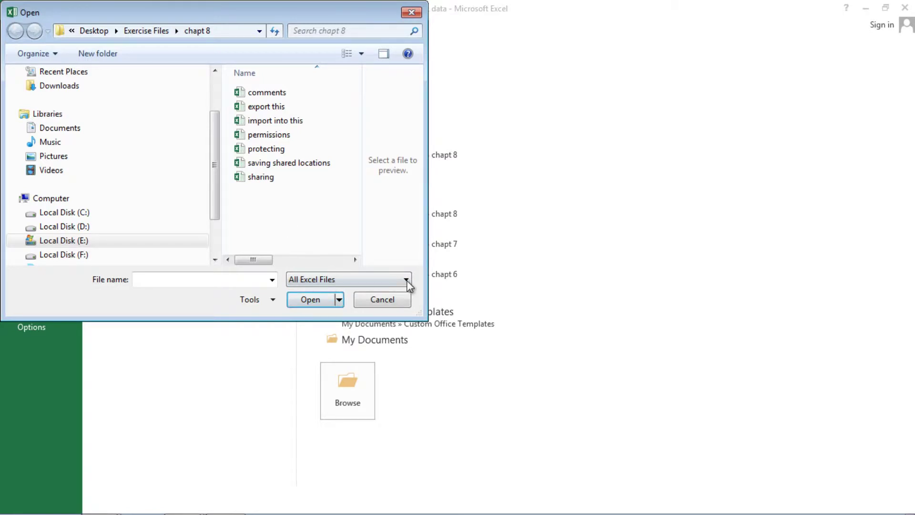
left_click(391, 300)
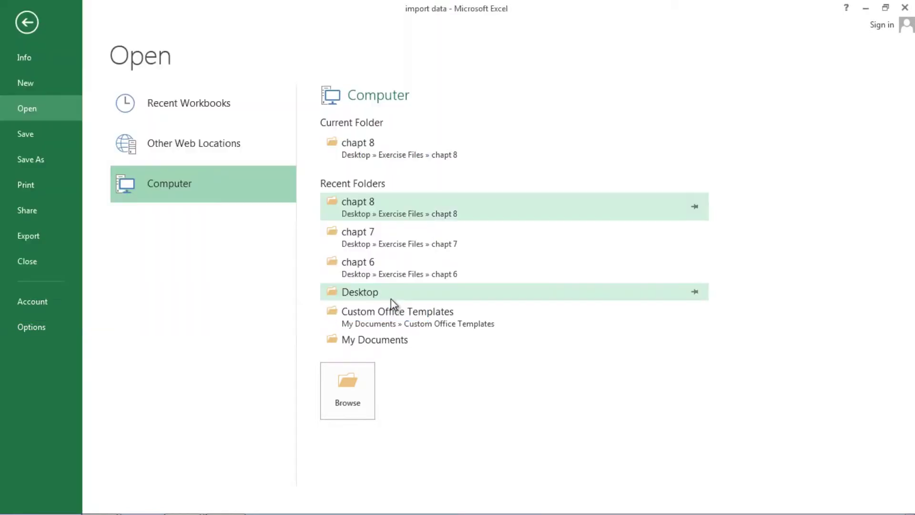
key("Escape")
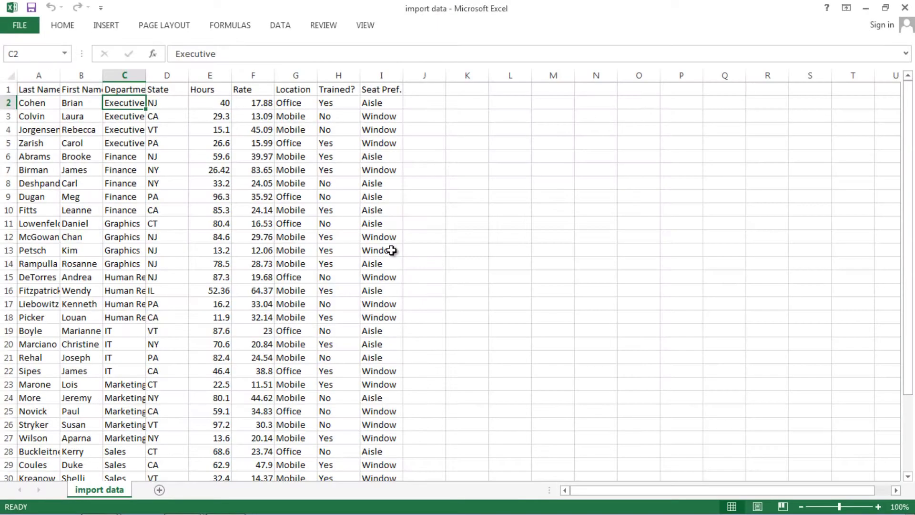
left_click(321, 186)
left_click(219, 148)
left_click(175, 119)
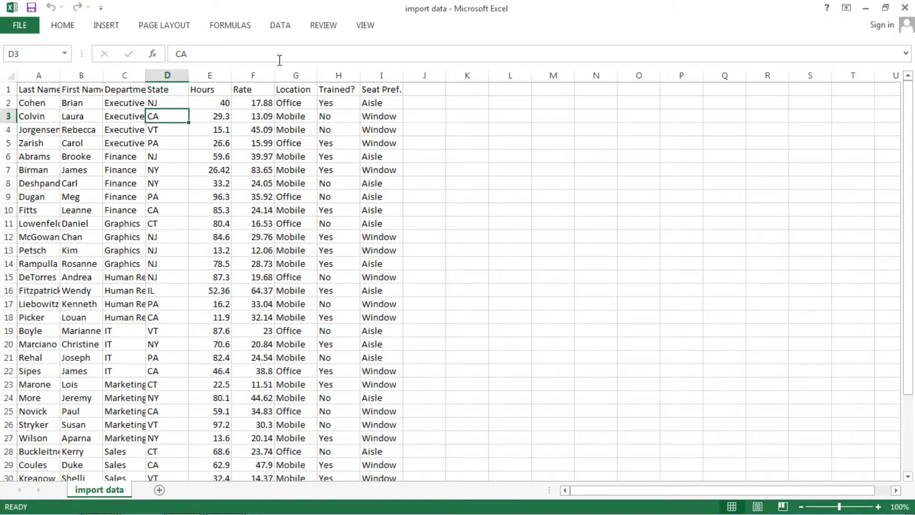
left_click(285, 27)
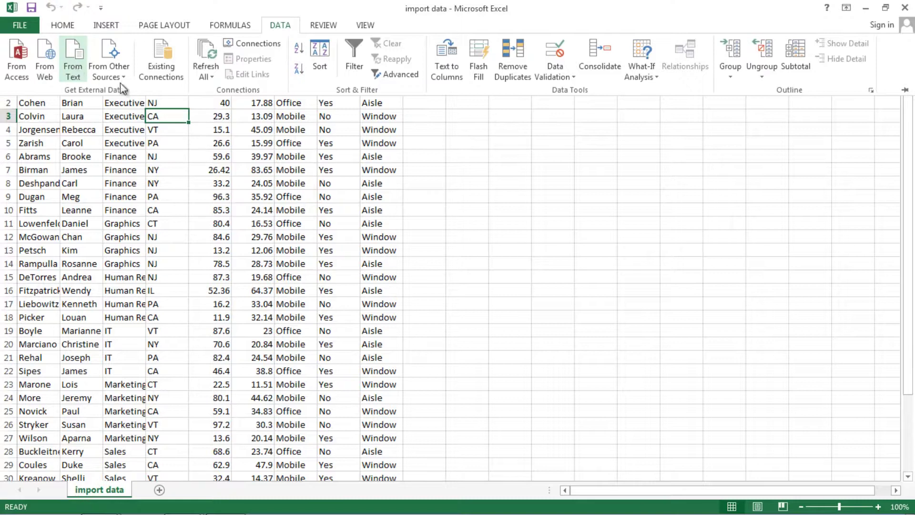
left_click(229, 175)
left_click(227, 176)
left_click(319, 183)
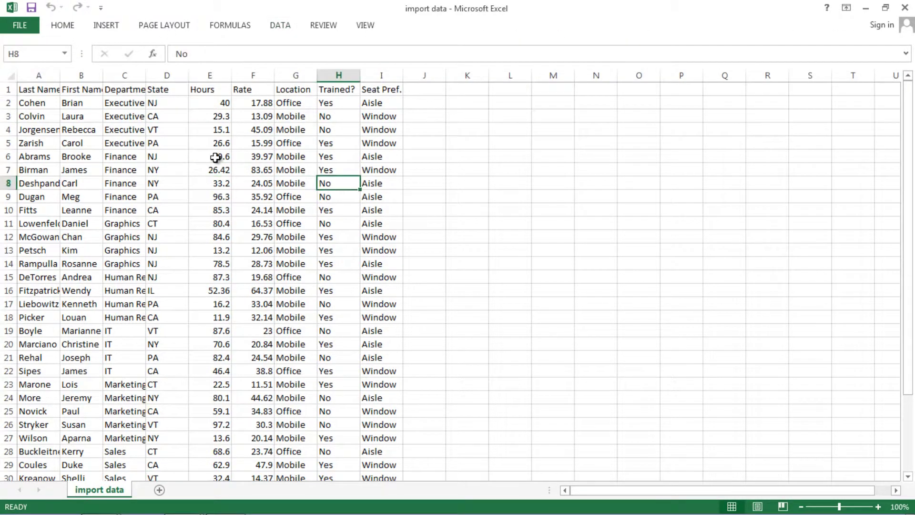
left_click(218, 158)
left_click(153, 160)
left_click(90, 156)
left_click(96, 131)
left_click(66, 104)
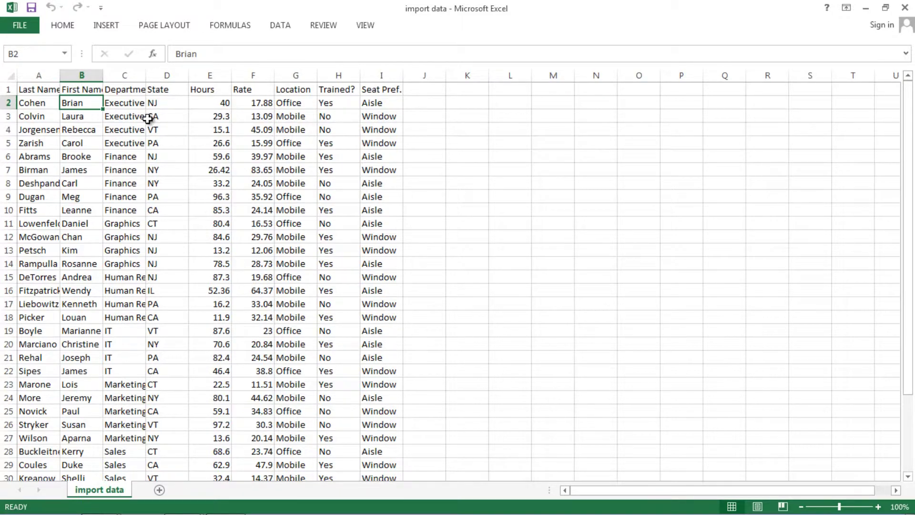
left_click(222, 197)
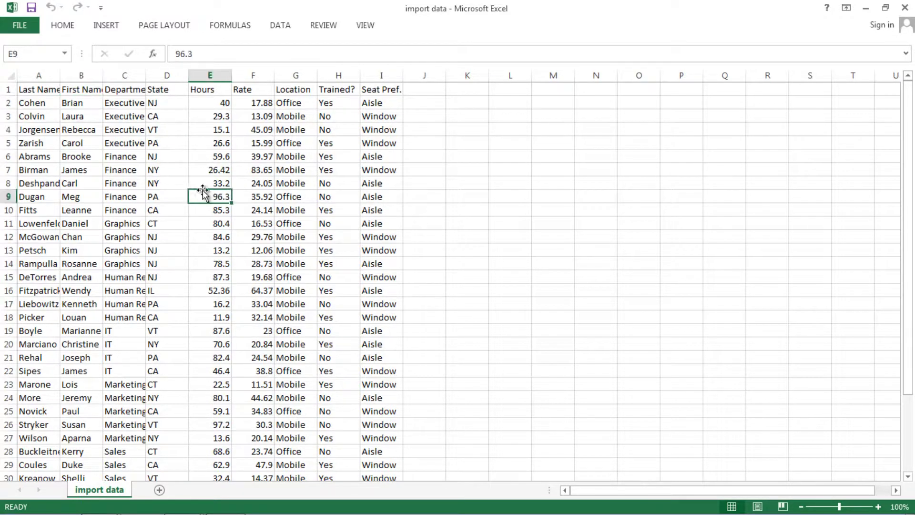
left_click(198, 183)
left_click(186, 157)
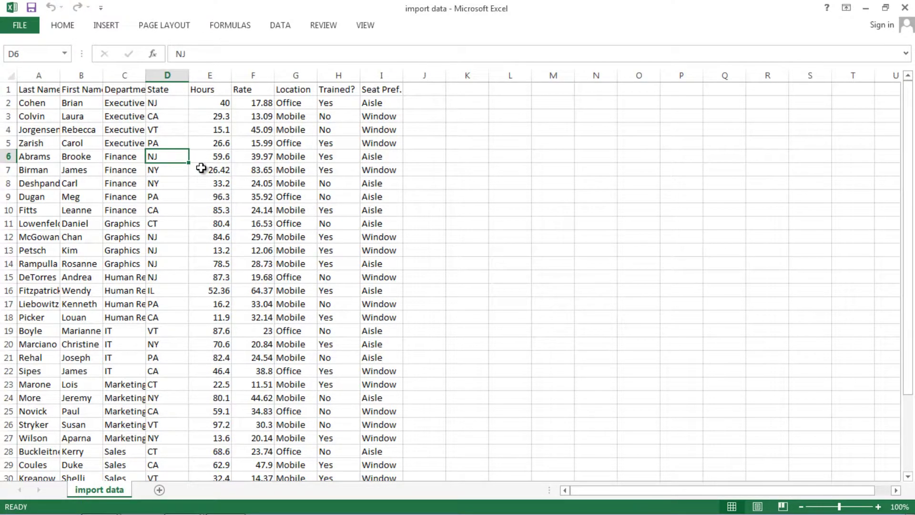
- Highlight the column headings in A1:I1 of the imported data and dismiss the Avira update reminder
left_click(43, 91)
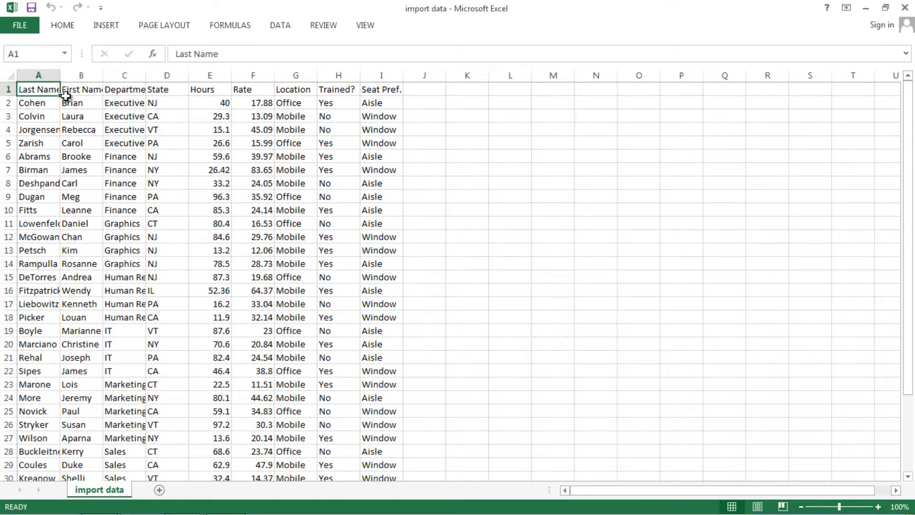
left_click_drag(44, 91, 393, 91)
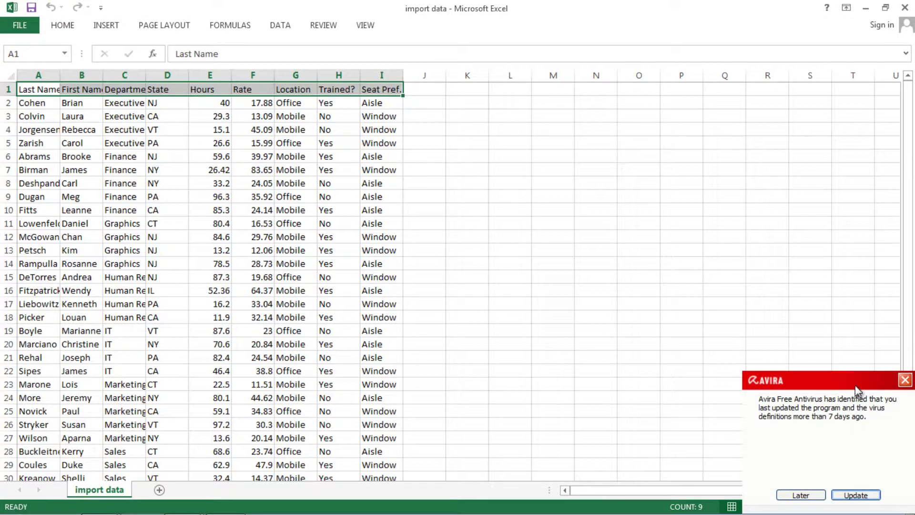
left_click(905, 380)
left_click(347, 119)
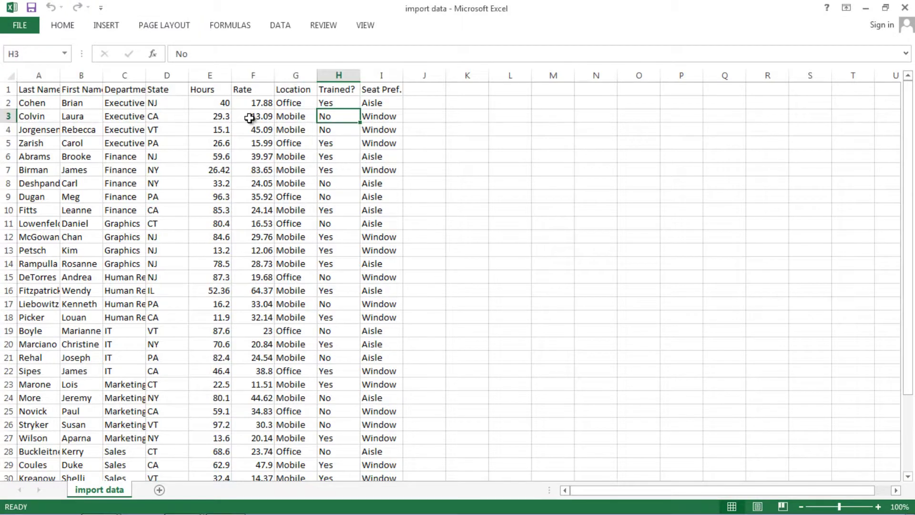
left_click(249, 117)
left_click(48, 88)
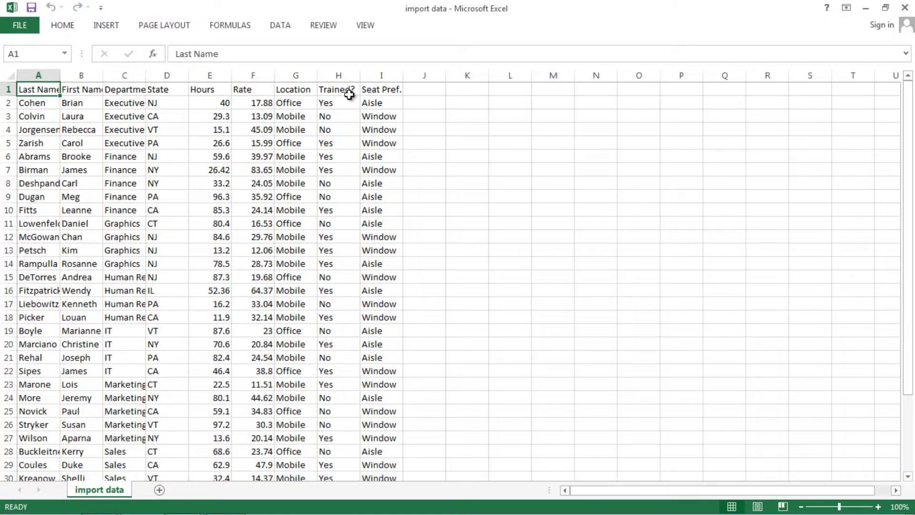
left_click(380, 90)
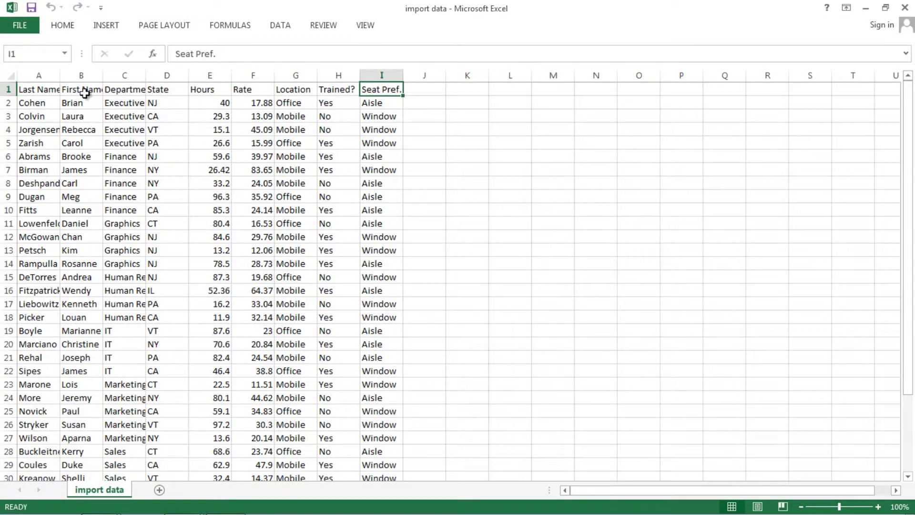
- Open the workbook "export this" from the chapt 8 folder and enable editing on it
left_click(27, 31)
left_click(34, 111)
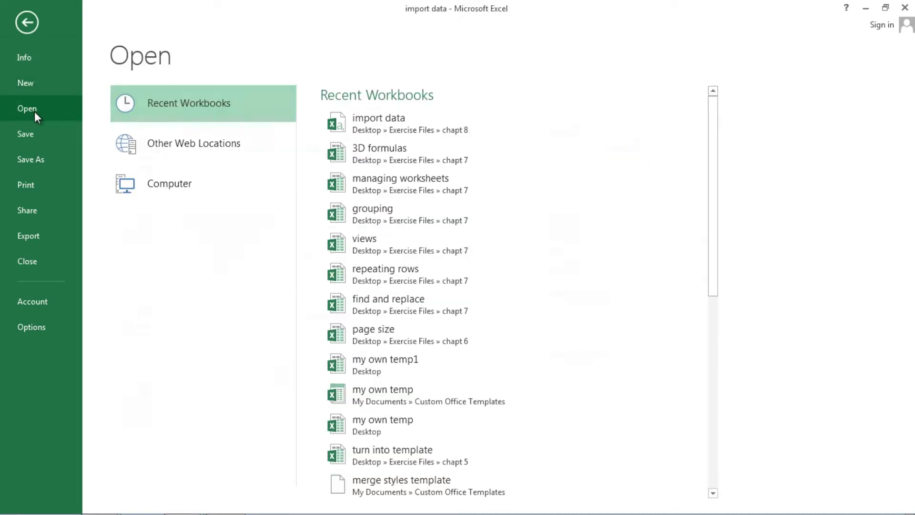
left_click(188, 180)
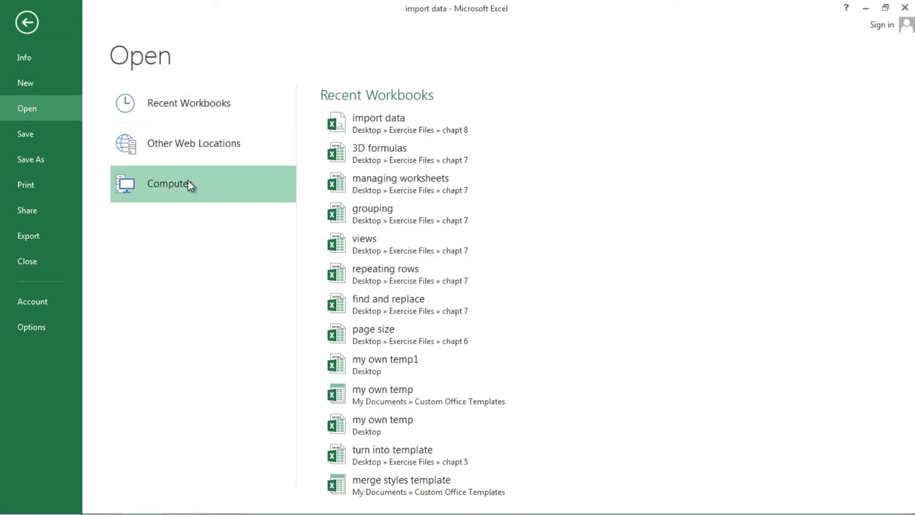
left_click(368, 147)
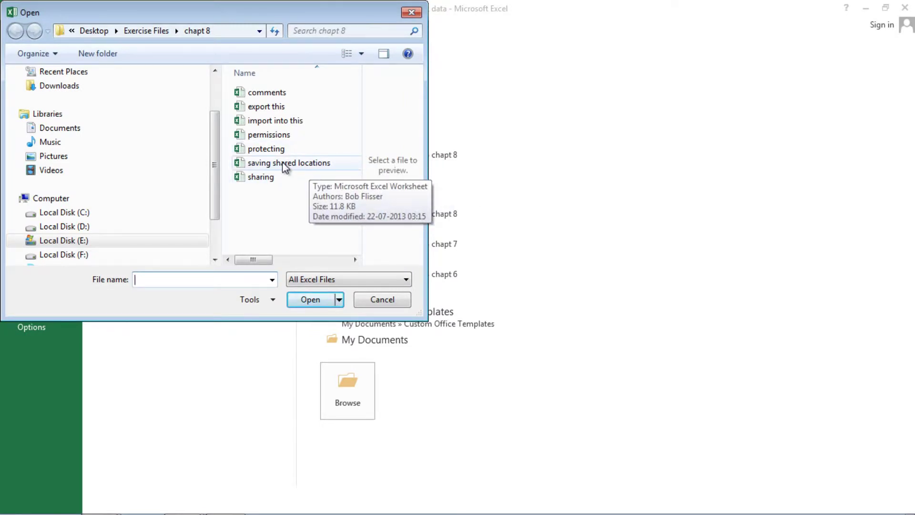
double_click(275, 108)
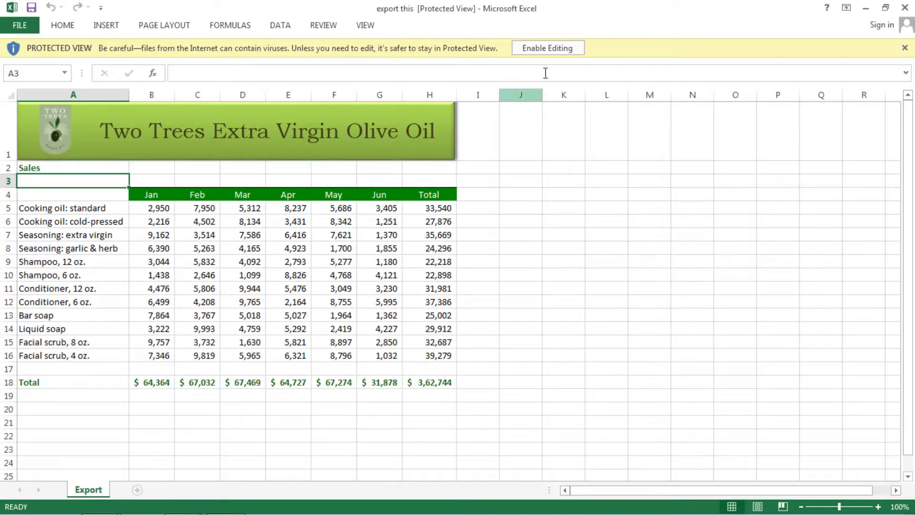
left_click(548, 48)
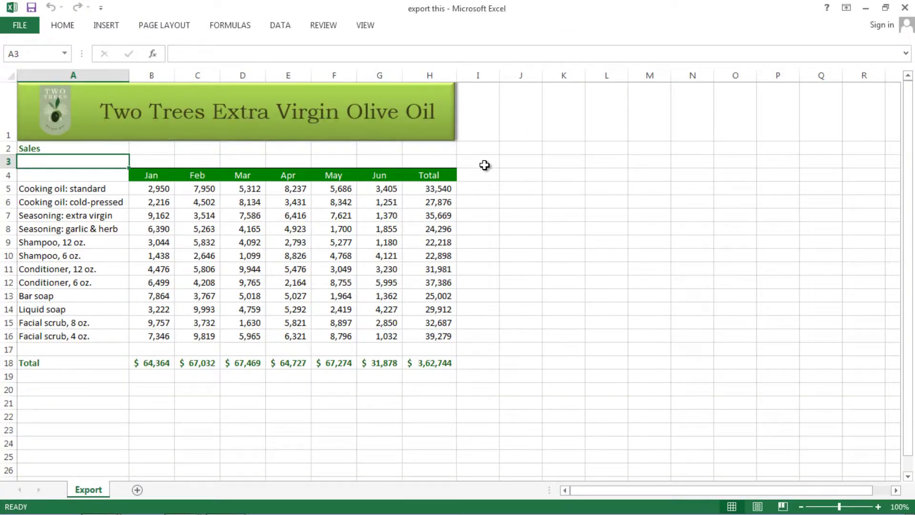
- Delete the Two Trees logo picture from the banner and center the banner's title text
left_click(51, 109)
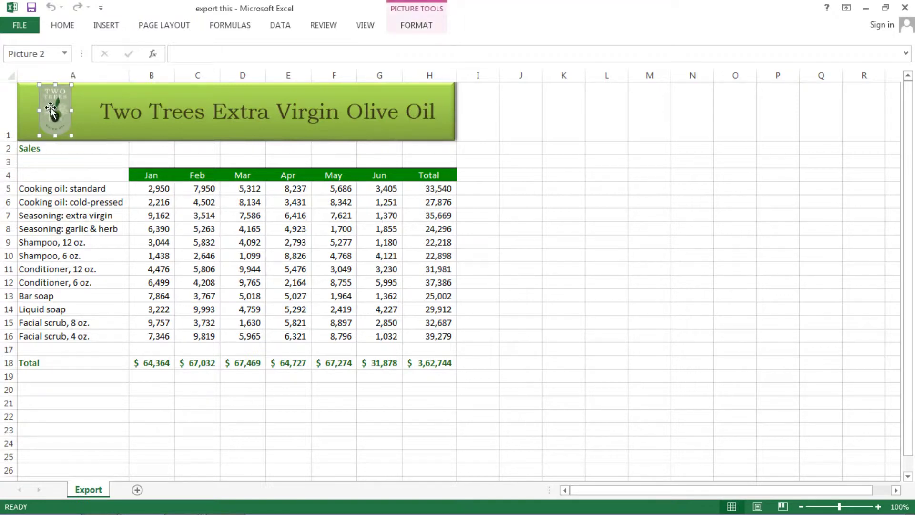
key("Delete")
left_click(328, 115)
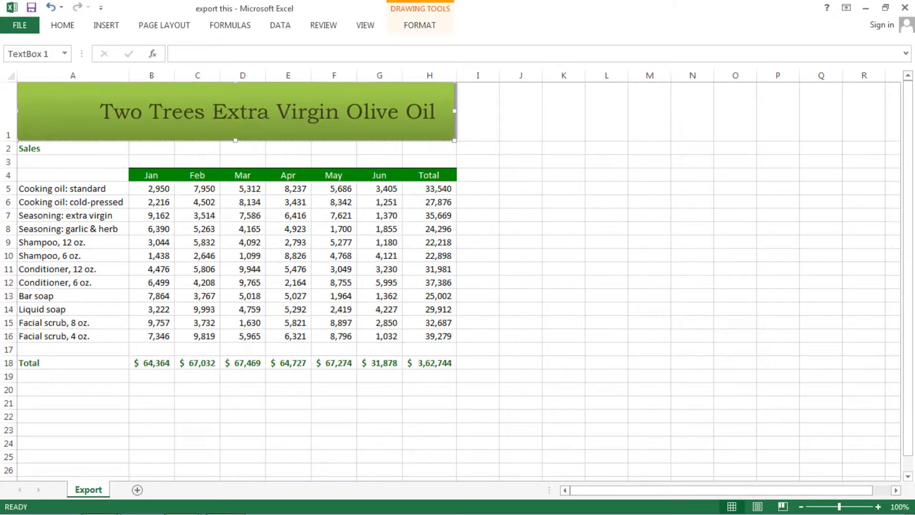
key("ctrl+e")
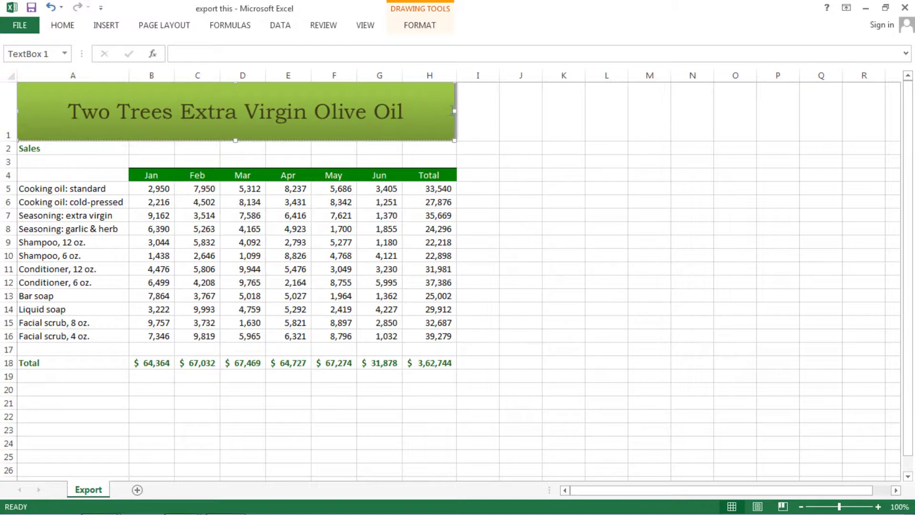
- Try deleting row 1 with the title banner still in place, and undo the deletion
left_click(8, 114)
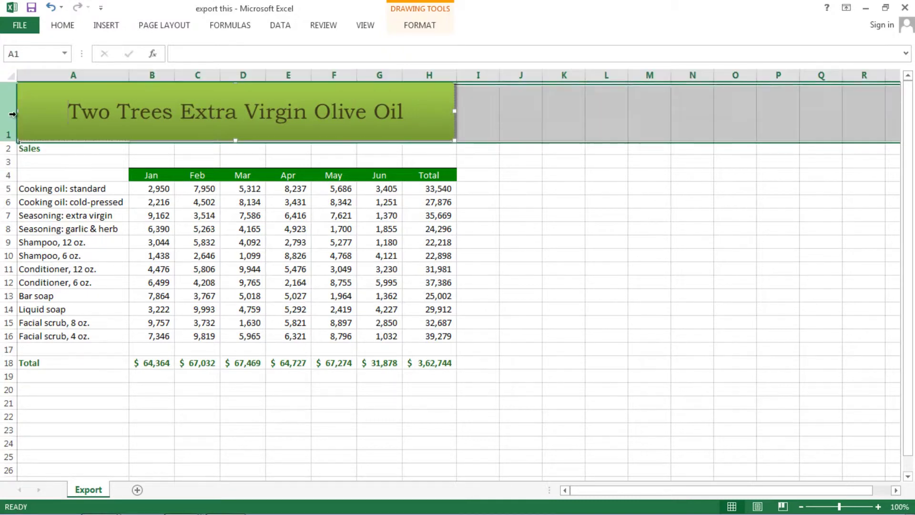
right_click(14, 116)
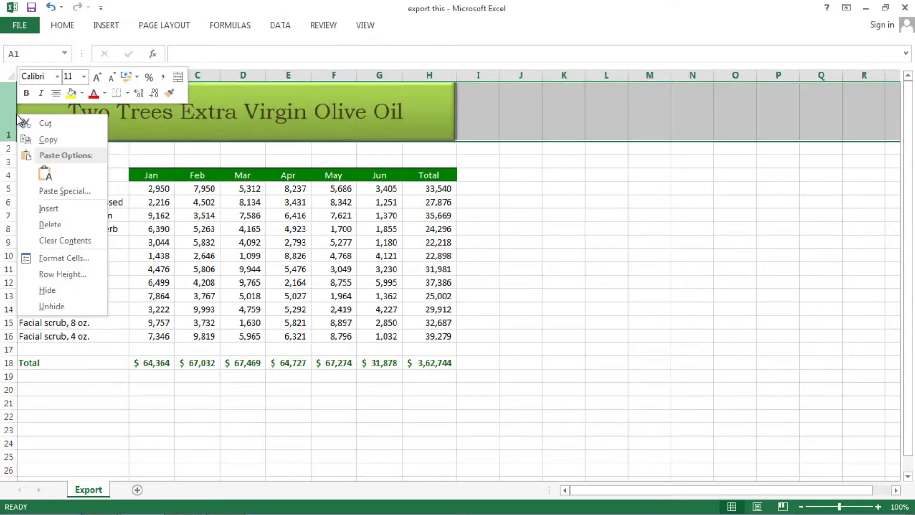
left_click(50, 225)
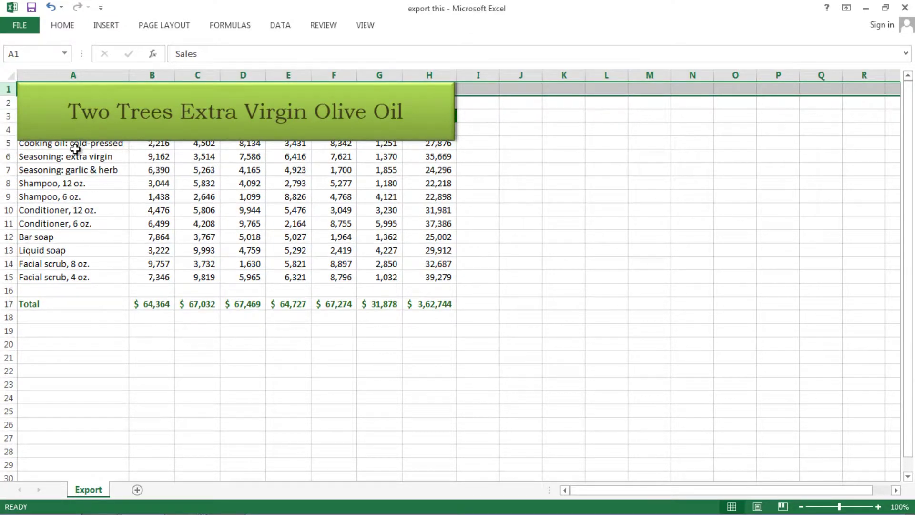
key("ctrl+z")
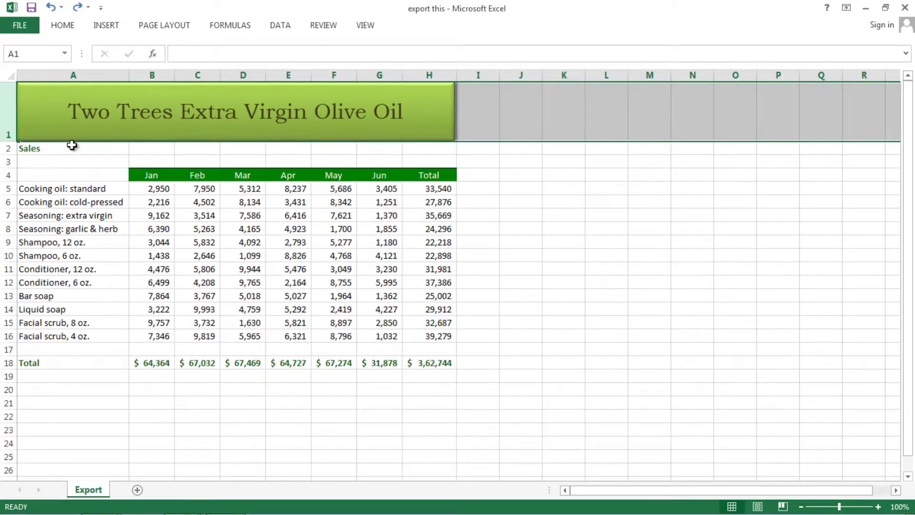
- Delete the "Two Trees Extra Virgin Olive Oil" text box and the empty row 1 behind it
left_click(440, 118)
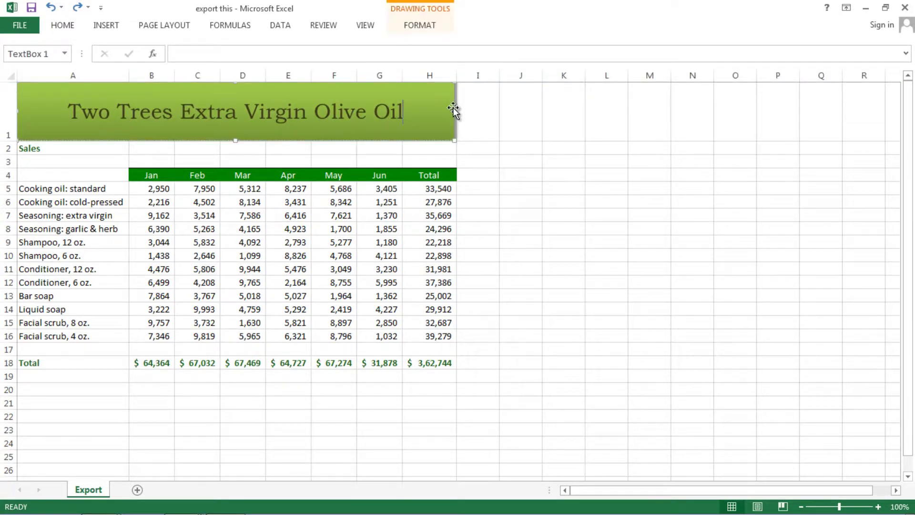
left_click(453, 111)
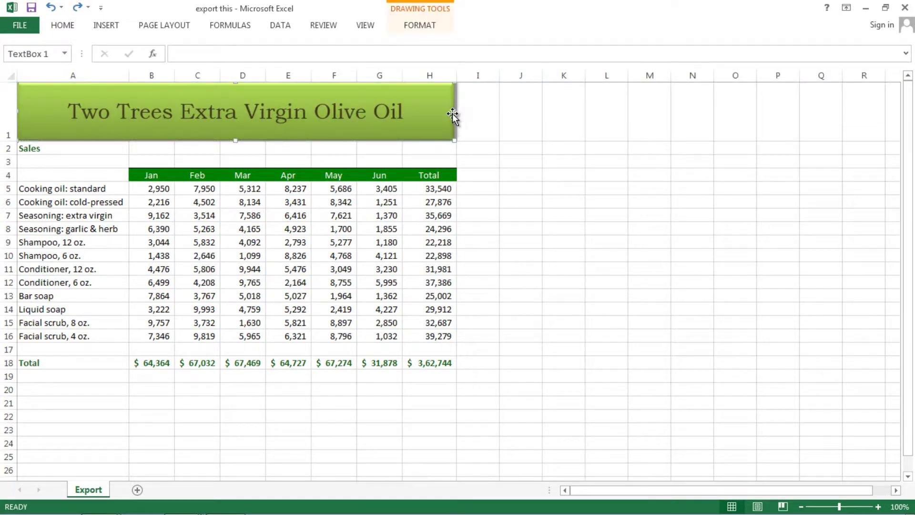
key("Delete")
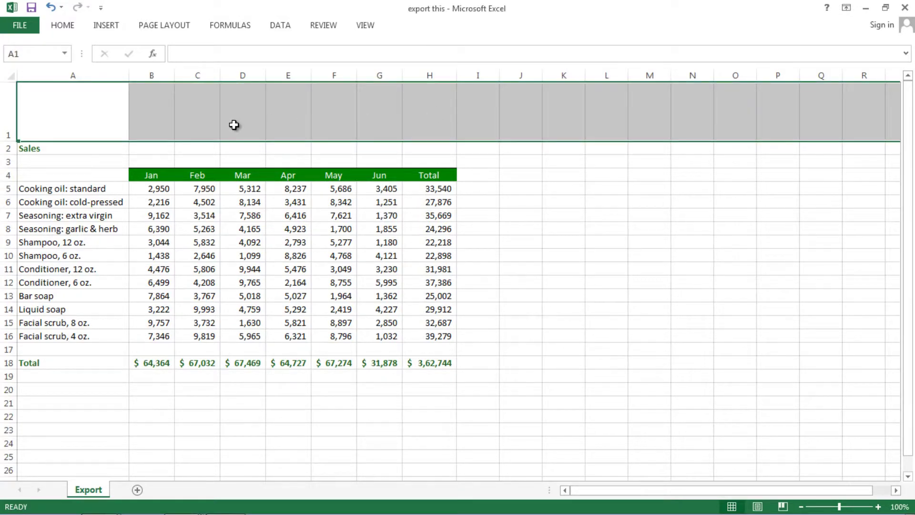
left_click(180, 122)
right_click(18, 119)
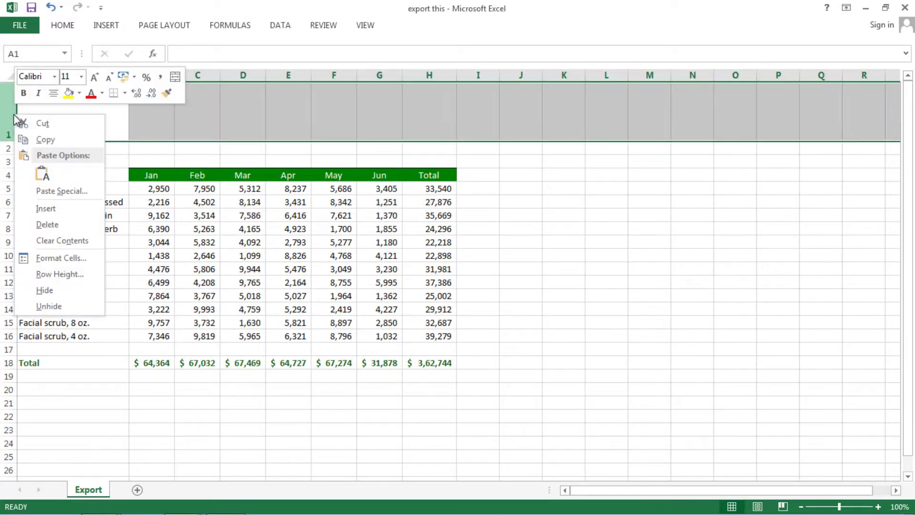
left_click(47, 224)
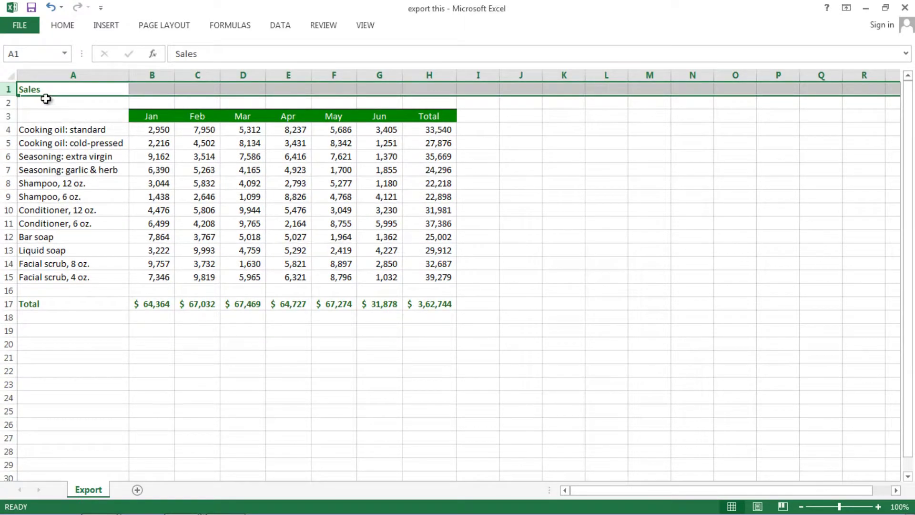
- Delete the "Sales" title row above the table and the Total row below the product rows
right_click(8, 90)
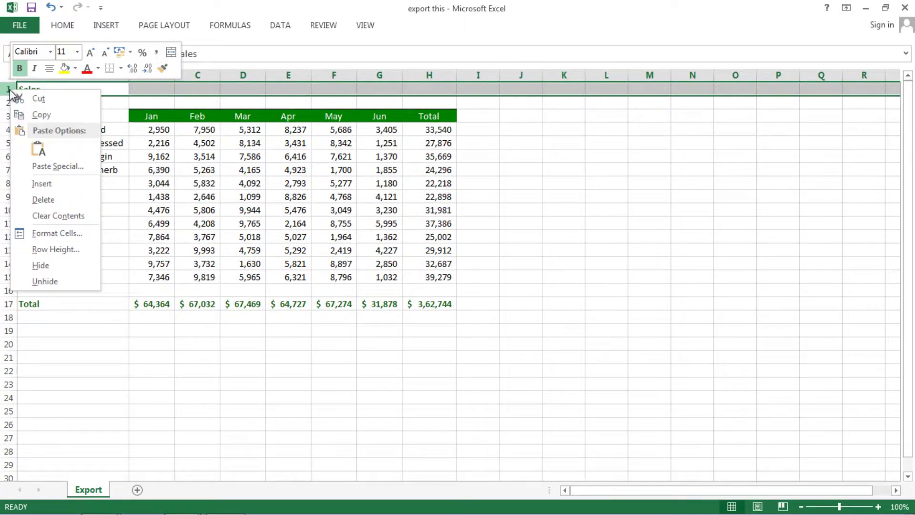
left_click(43, 200)
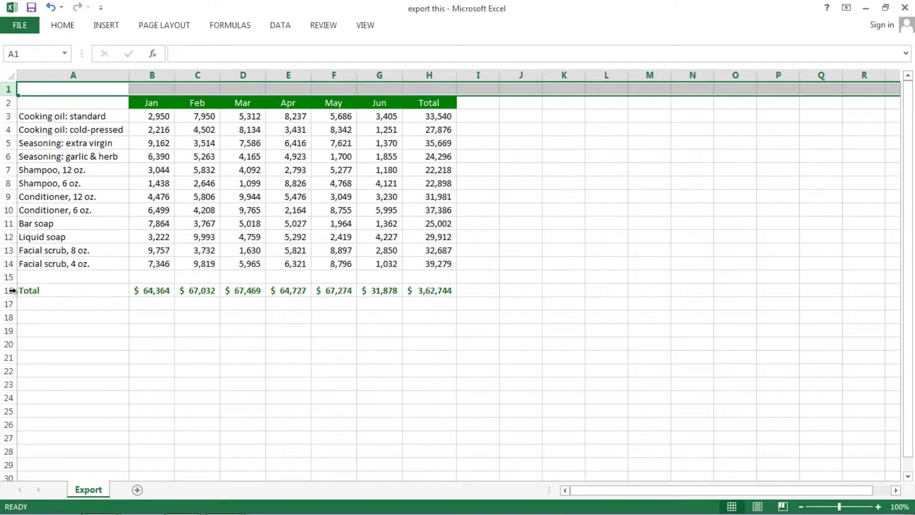
left_click(148, 287)
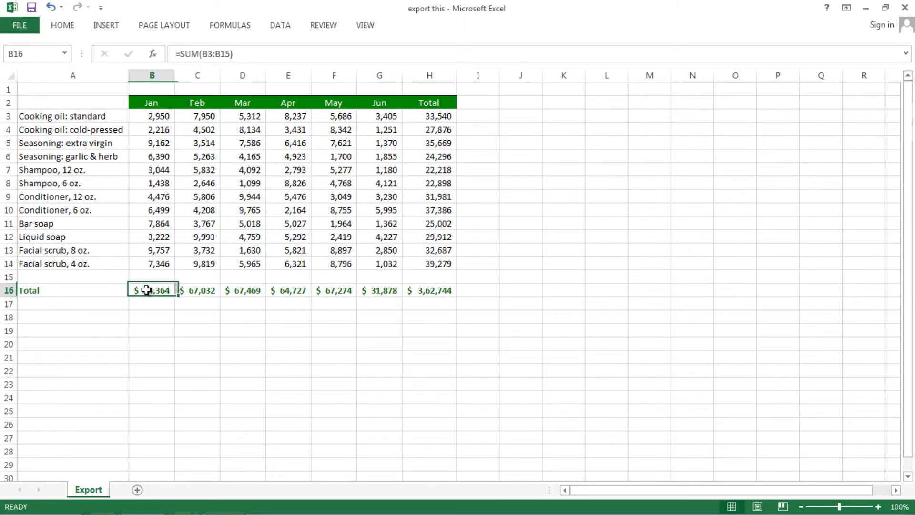
left_click(7, 291)
right_click(7, 290)
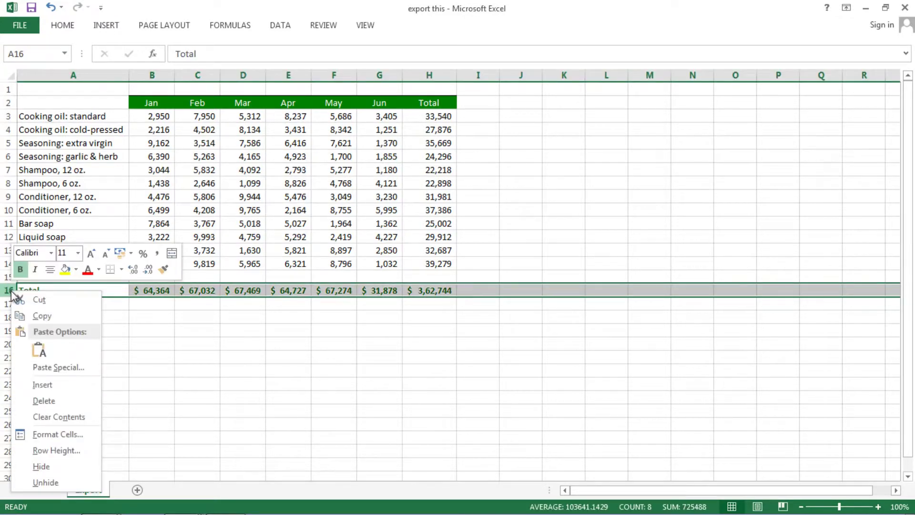
left_click(53, 397)
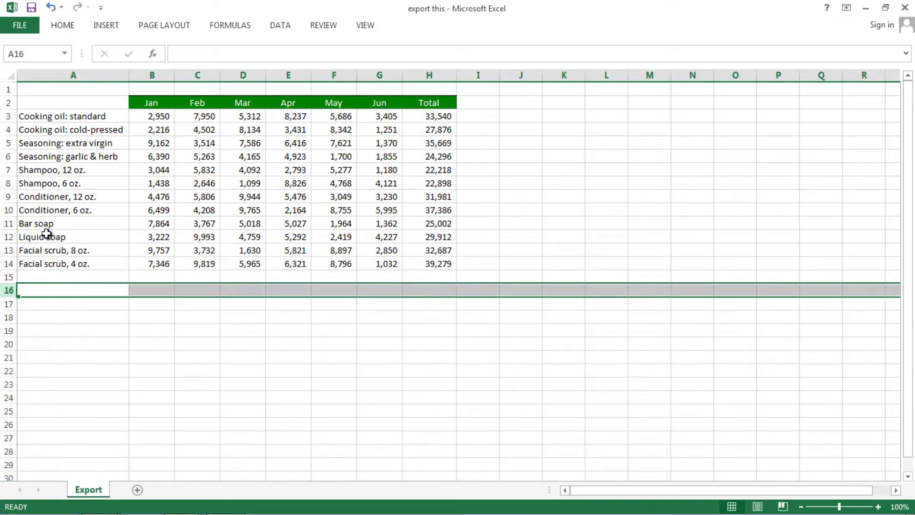
- Delete the empty row above the month headers and enter "products" as the heading in cell A1
right_click(7, 91)
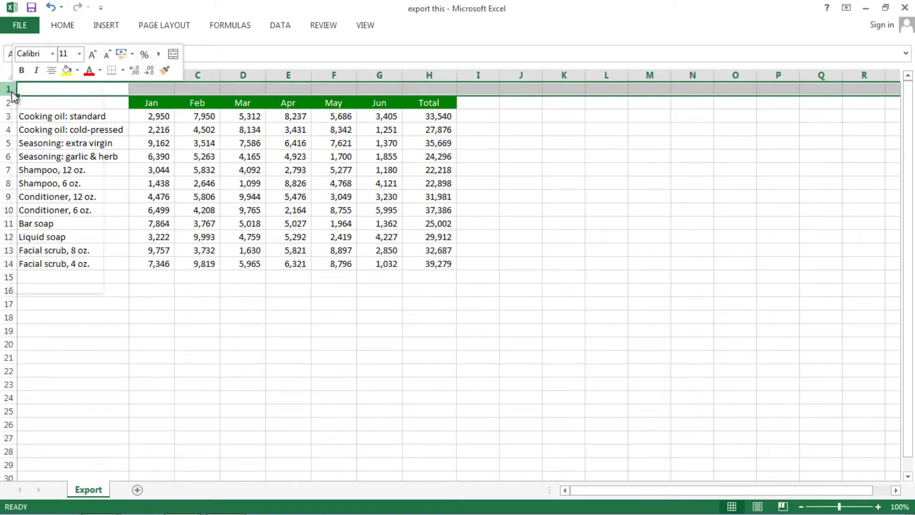
left_click(43, 200)
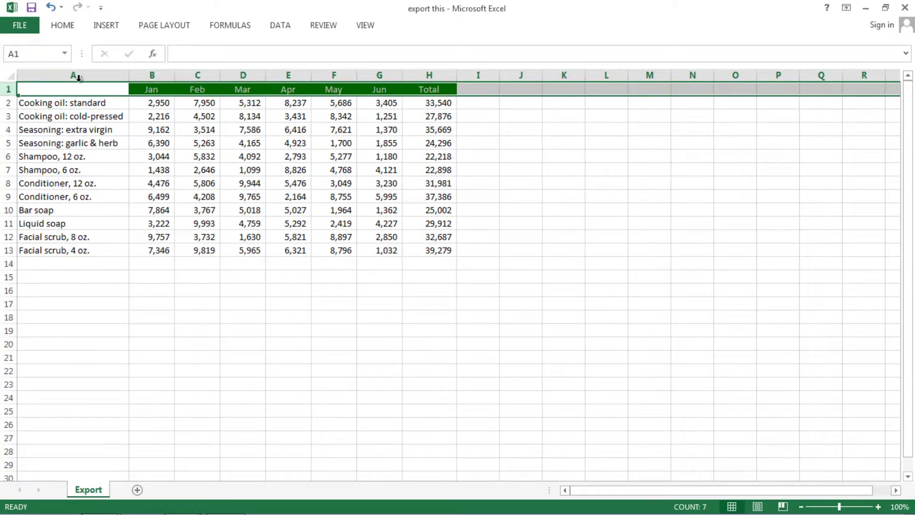
left_click(81, 88)
left_click_drag(89, 111, 86, 102)
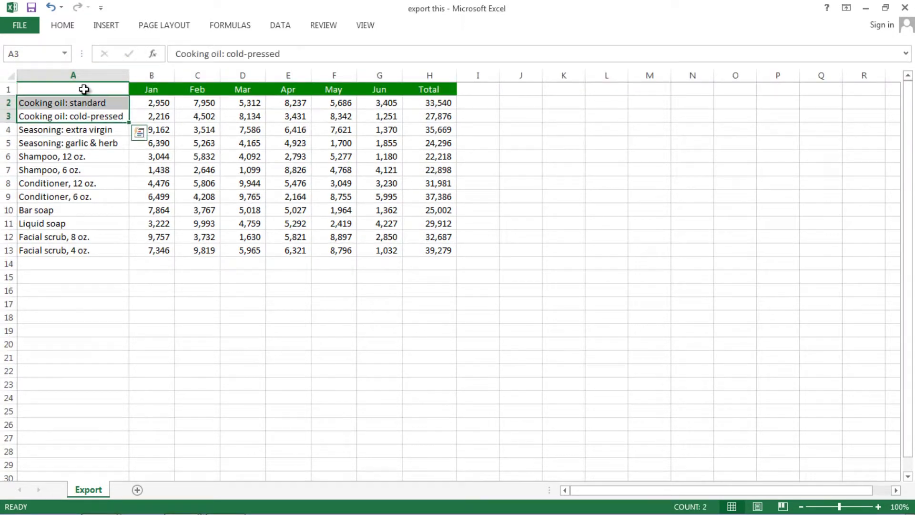
left_click(84, 88)
left_click(196, 54)
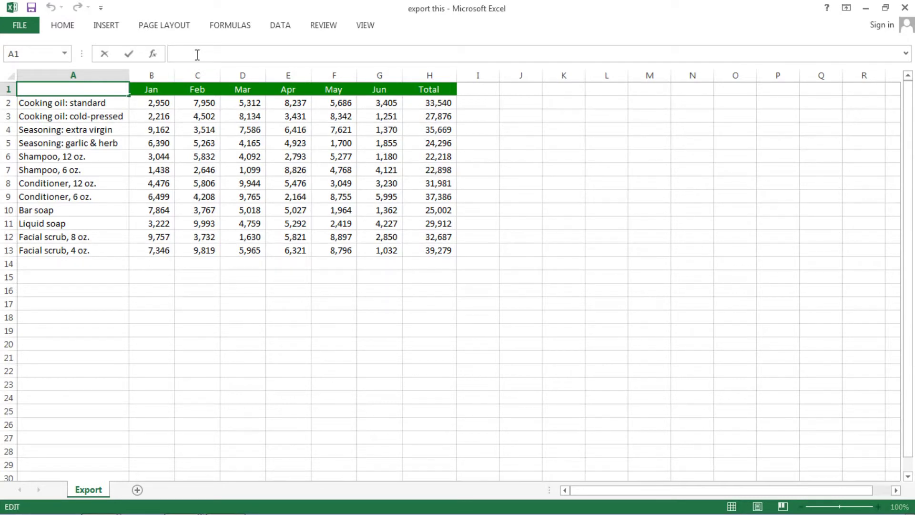
type("products")
left_click(145, 161)
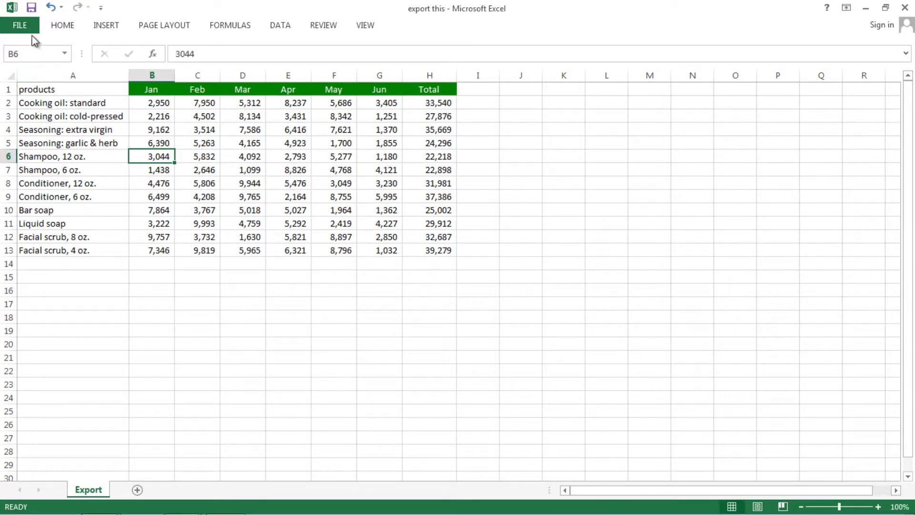
- Save the sheet in the chapt 8 folder as "csv products" in CSV (Comma delimited) format, keeping that format
left_click(22, 25)
left_click(39, 161)
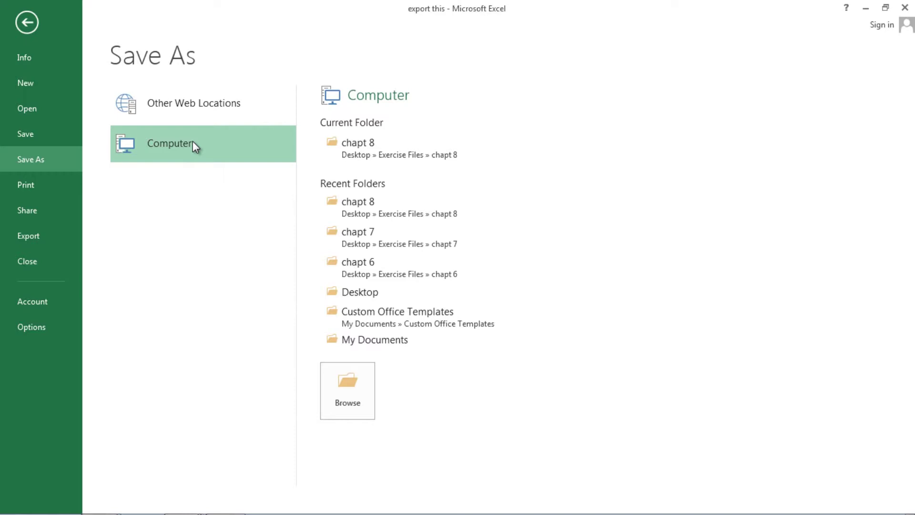
left_click(390, 156)
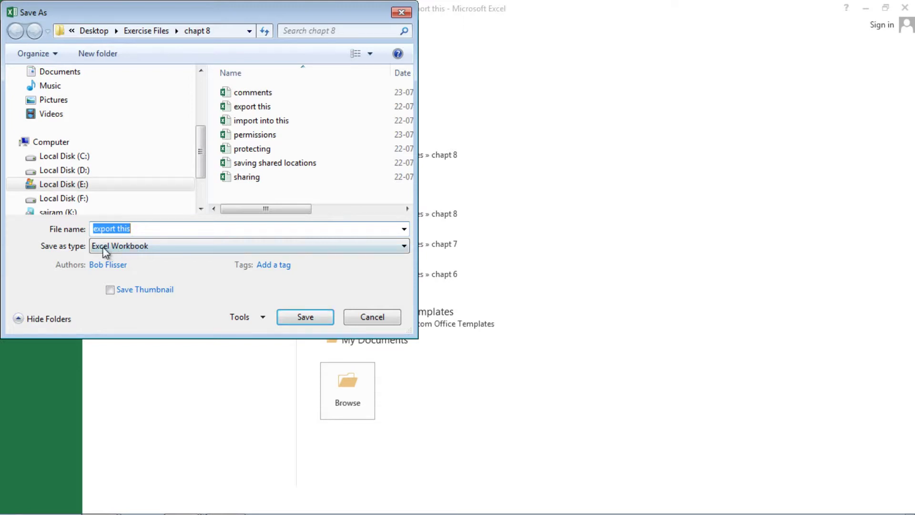
left_click(403, 246)
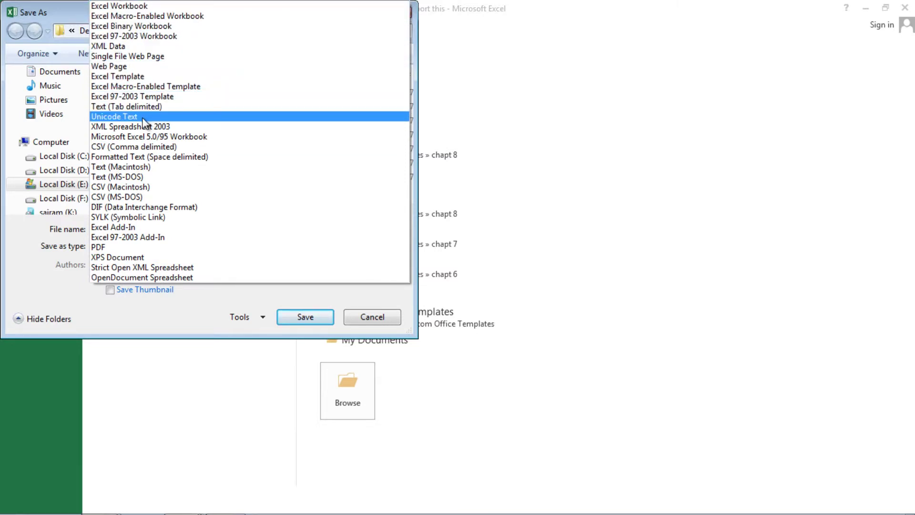
left_click(118, 148)
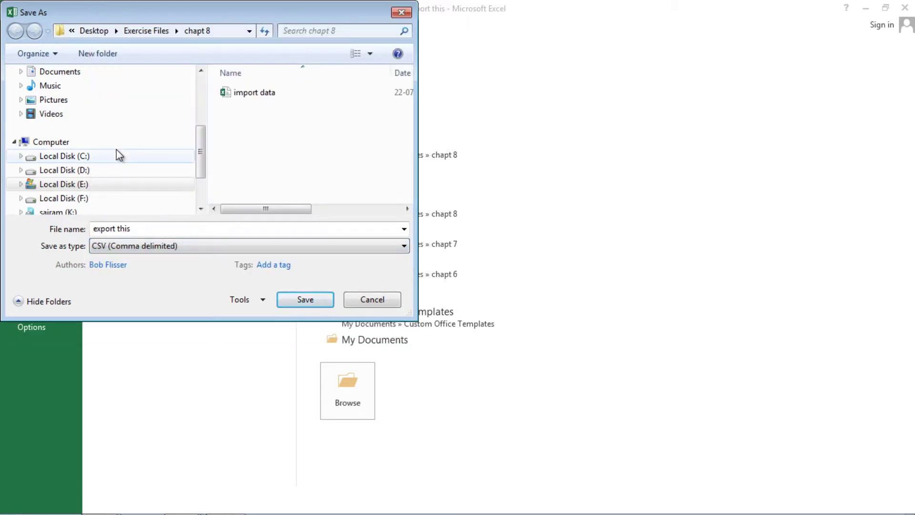
left_click(143, 231)
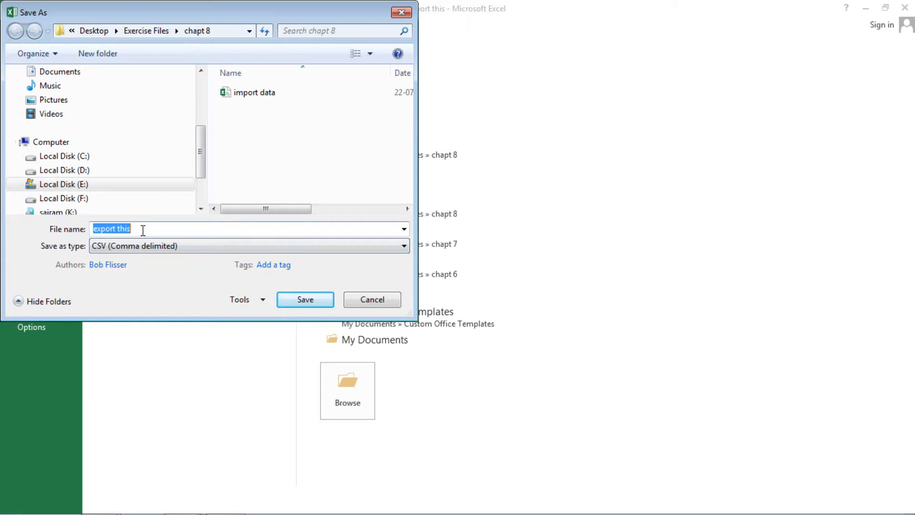
left_click(143, 230)
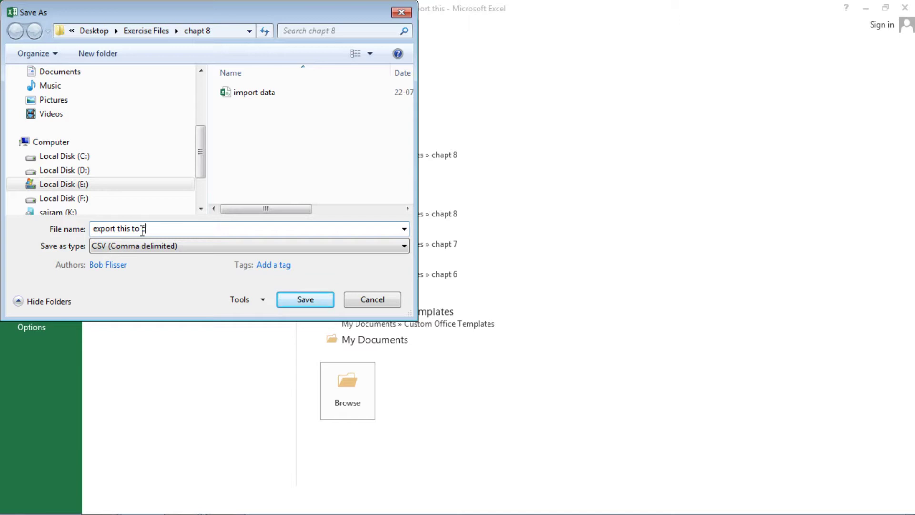
key("ctrl+a")
type("cs")
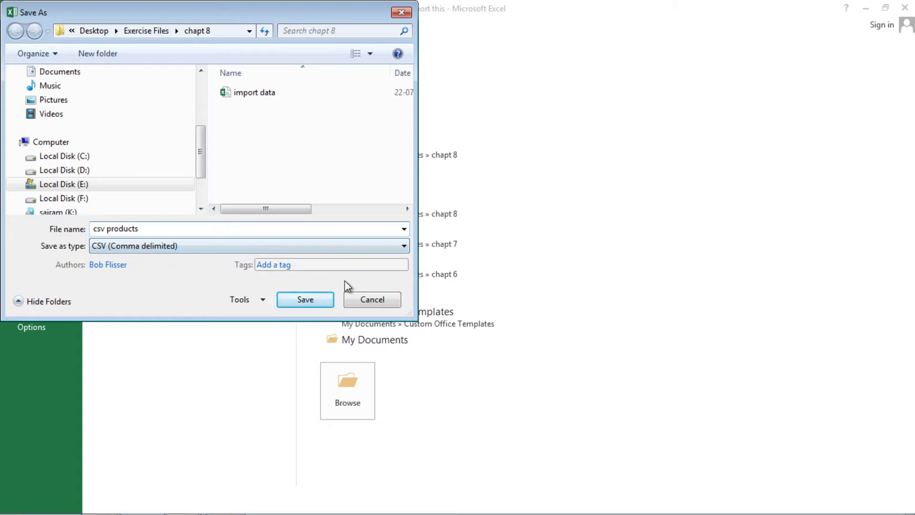
left_click(305, 300)
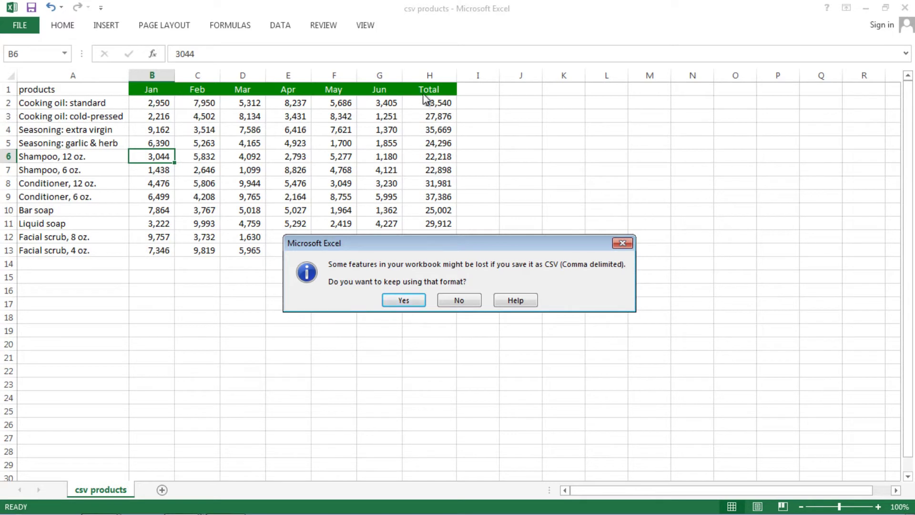
left_click(411, 299)
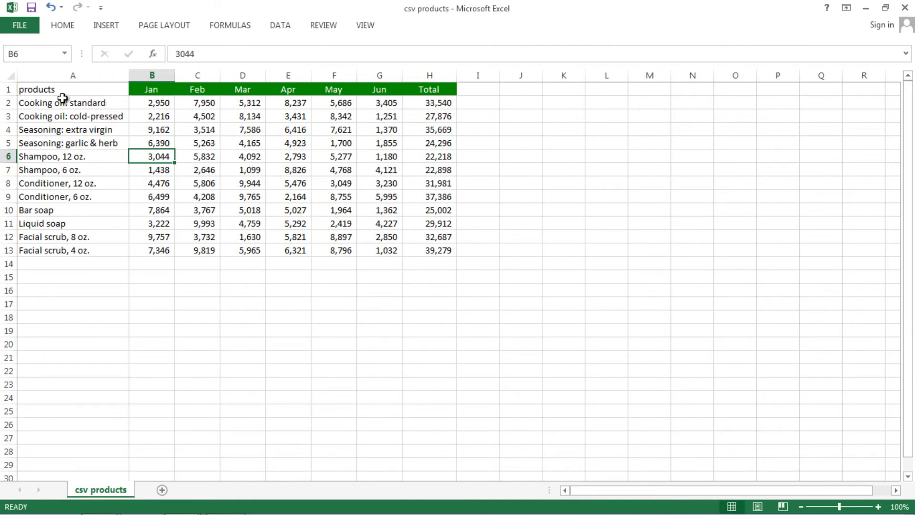
- Save "csv products" again in the chapt 8 folder as CSV (Comma delimited), replacing the existing file
left_click(19, 26)
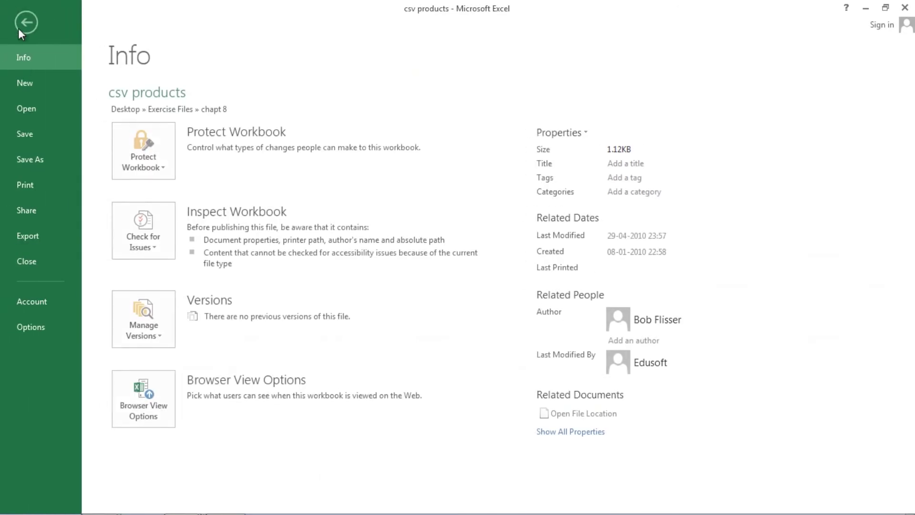
left_click(34, 154)
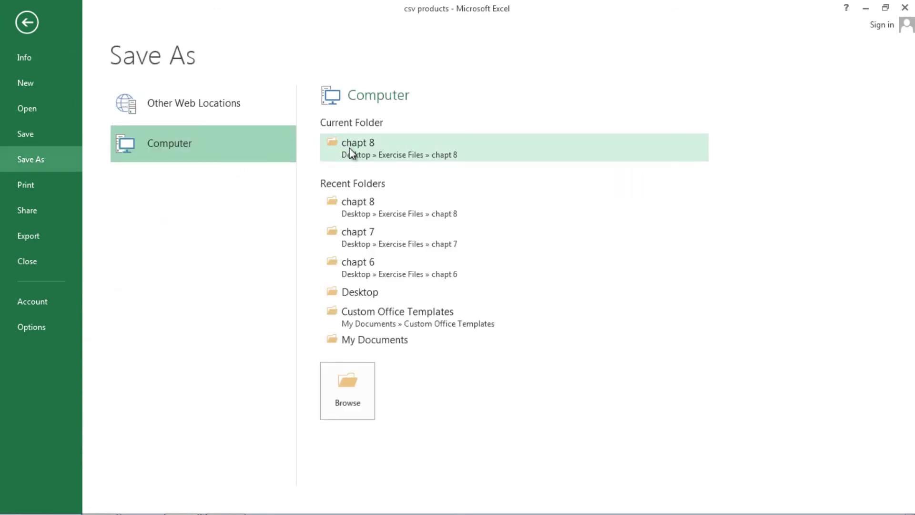
left_click(350, 152)
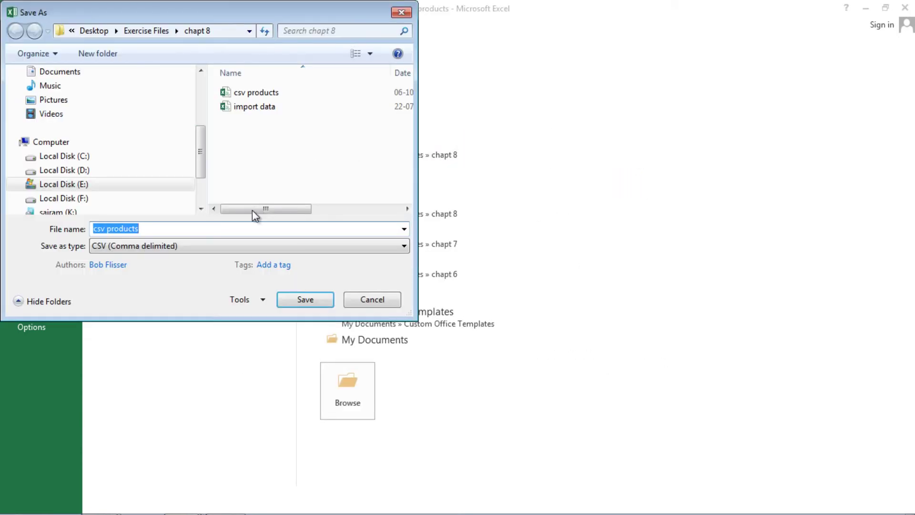
left_click(306, 300)
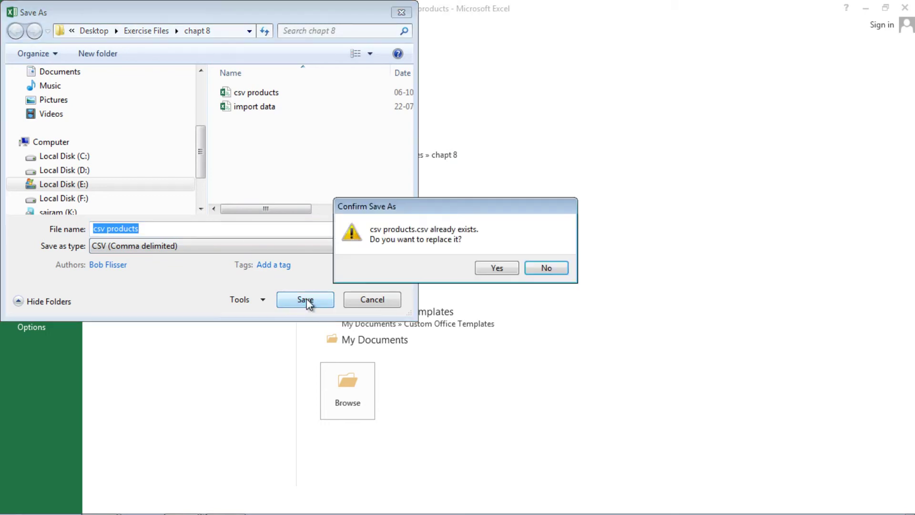
left_click(496, 269)
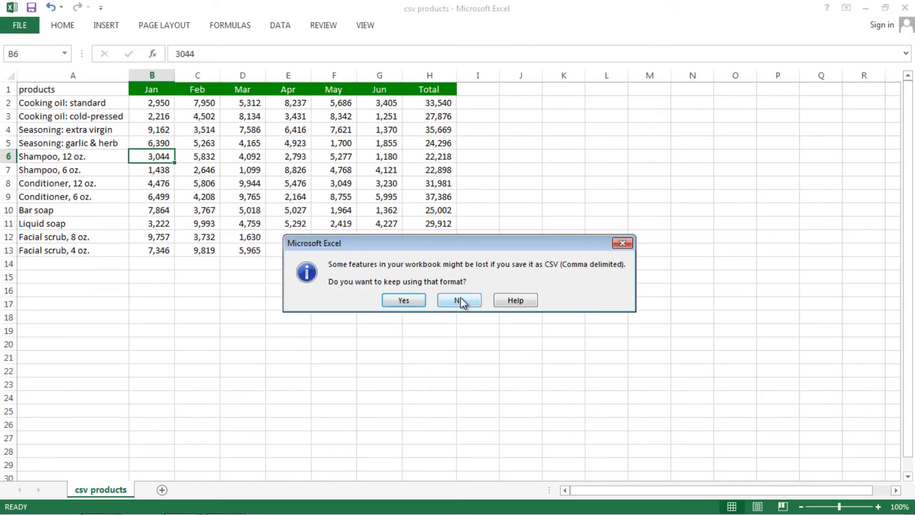
left_click(405, 300)
left_click(376, 200)
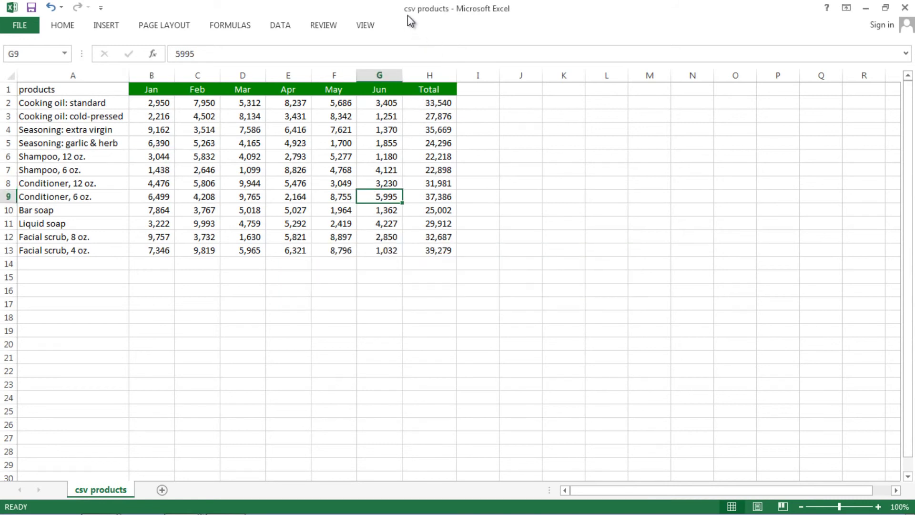
left_click(198, 263)
left_click(243, 197)
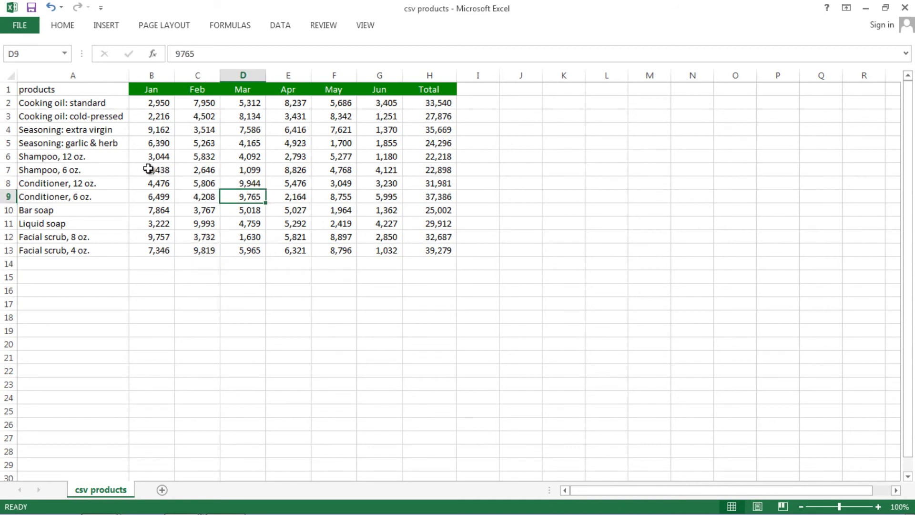
left_click(152, 170)
left_click(151, 289)
left_click(334, 317)
left_click(243, 290)
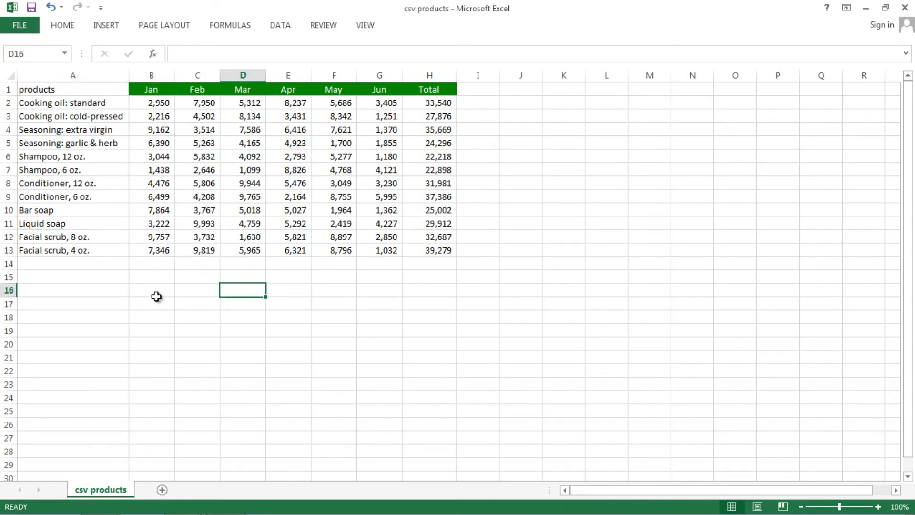
left_click(151, 304)
left_click(309, 290)
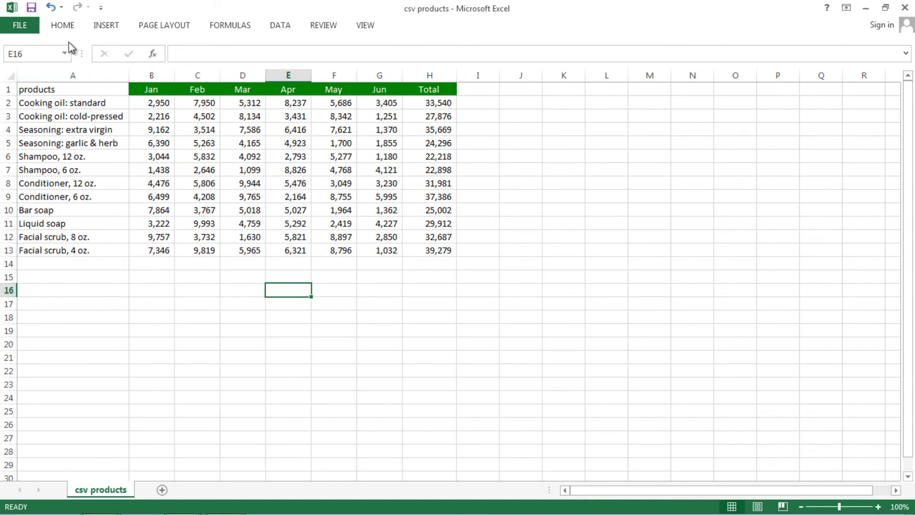
left_click(197, 253)
left_click(237, 290)
left_click(352, 288)
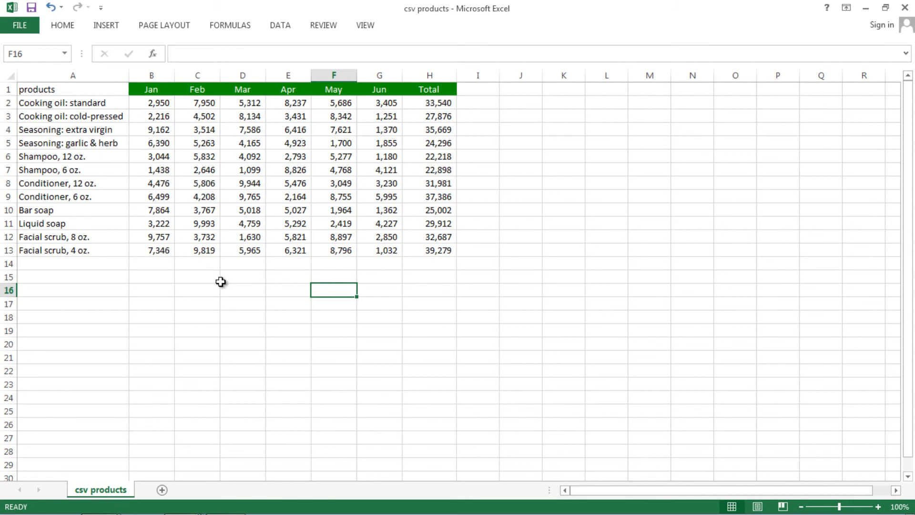
left_click(194, 287)
left_click(292, 287)
left_click(180, 276)
left_click(346, 302)
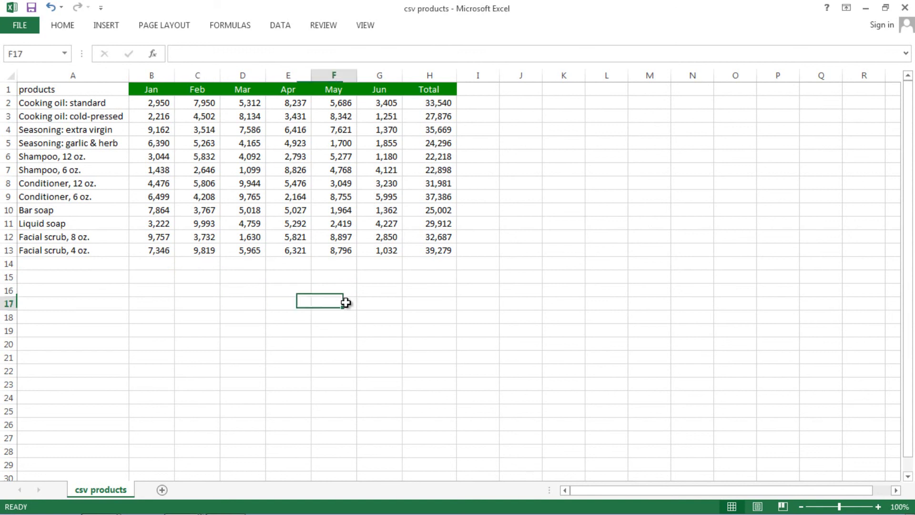
left_click(156, 300)
left_click(281, 29)
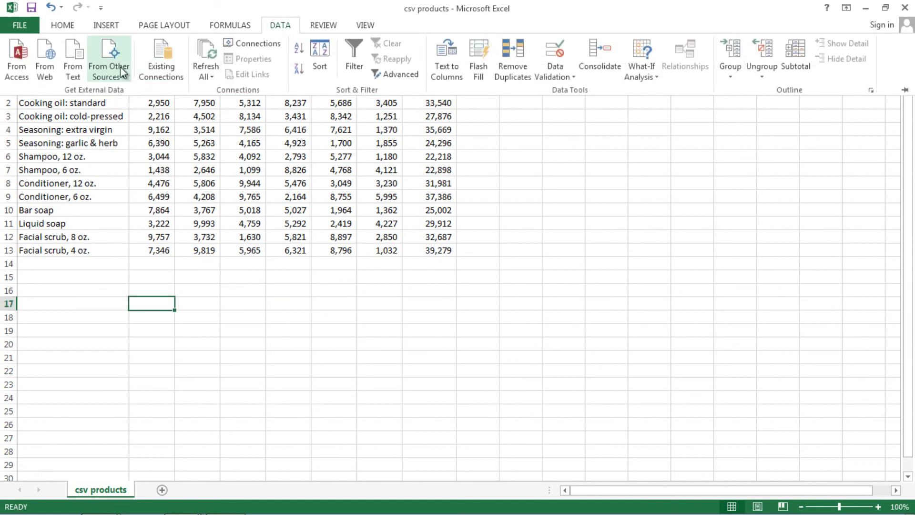
left_click(240, 317)
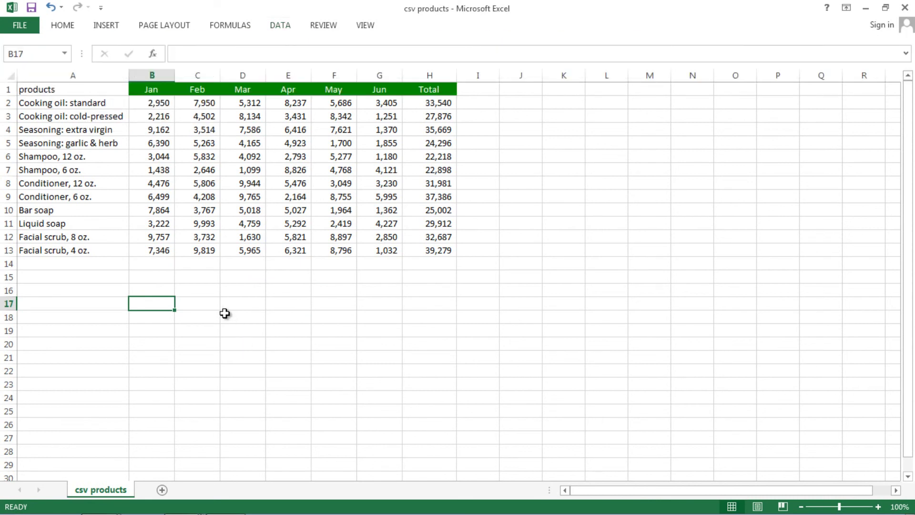